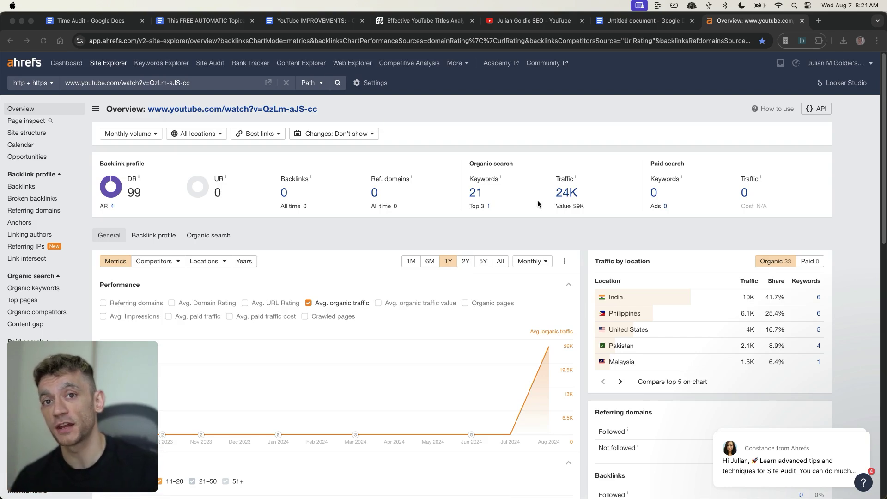
Check the video URL's 24K organic traffic and $9K value in Ahrefs, then return to YouTube
click(224, 82)
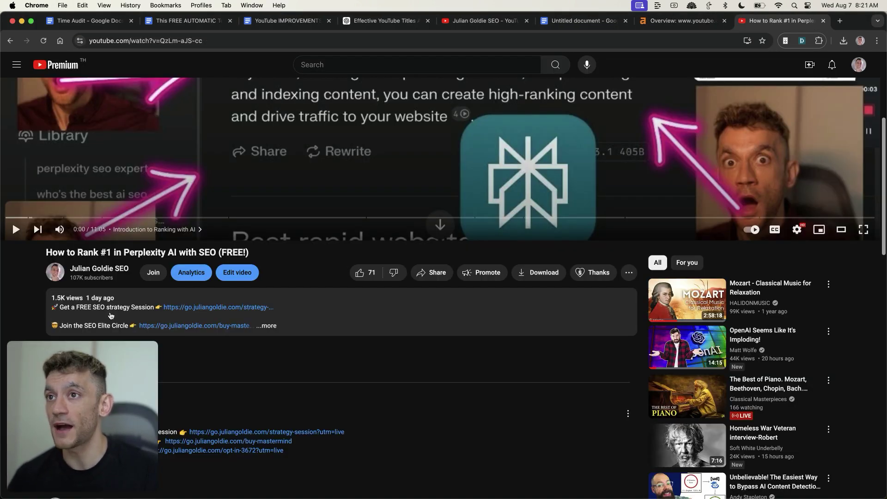
click(676, 20)
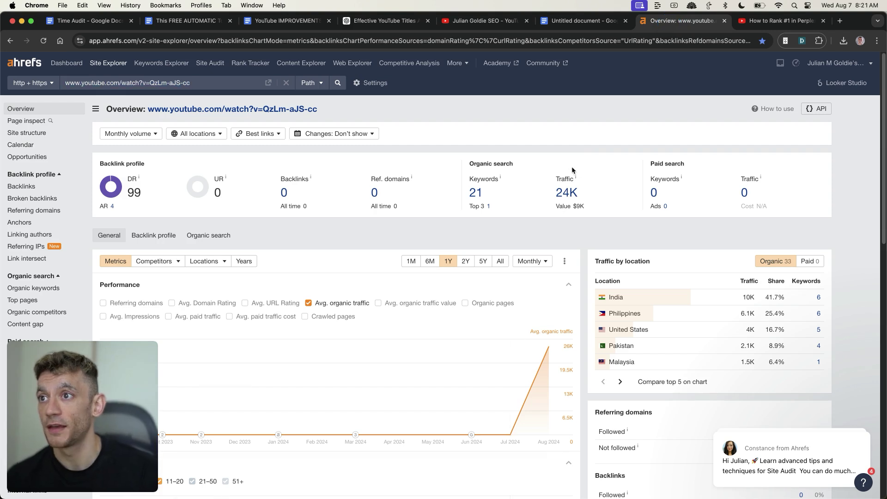
drag(557, 174, 589, 211)
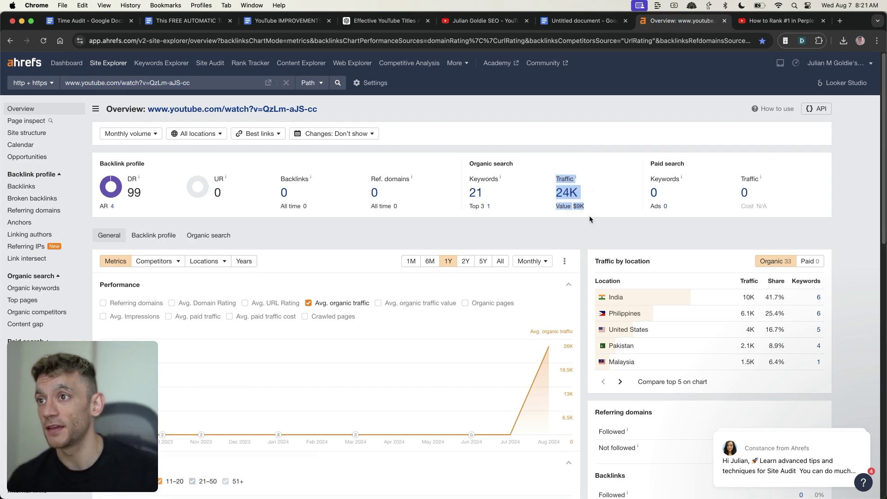
click(588, 220)
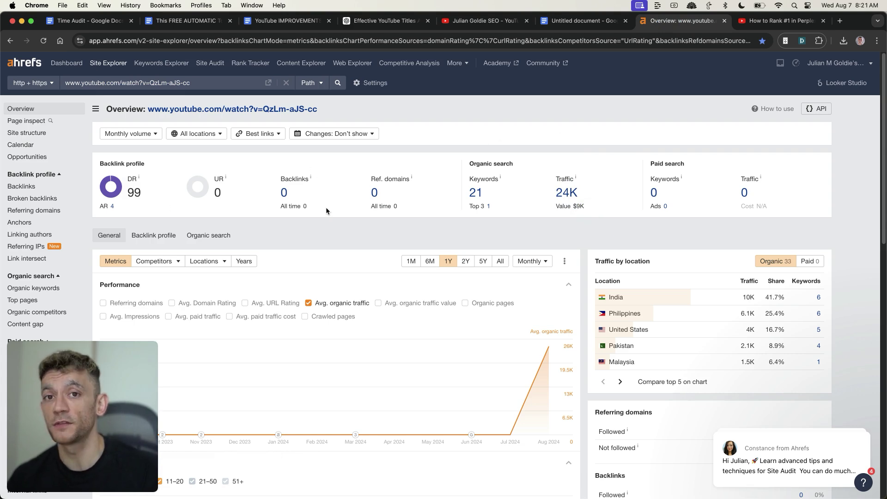
key(ctrl+Tab)
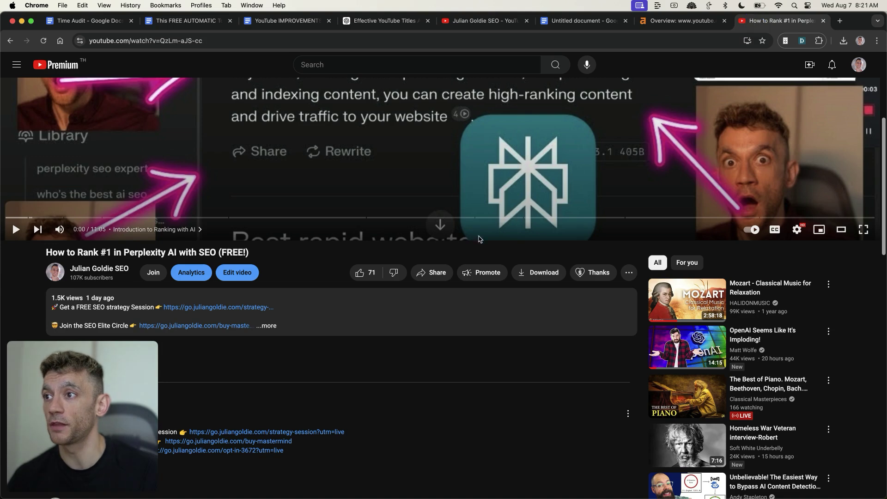
scroll(478, 239, up, 5)
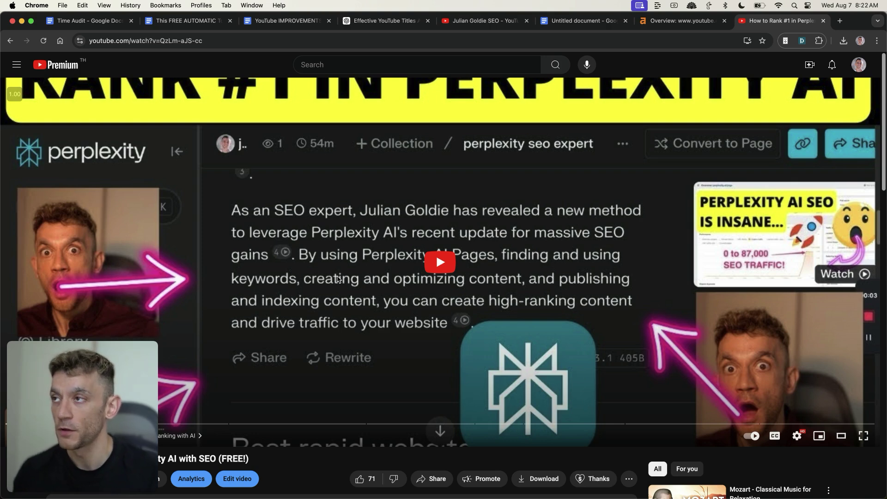
Open Argil's avatars page and inspect the trained avatar's voice and gesture settings, then go back to the list
key(super+t)
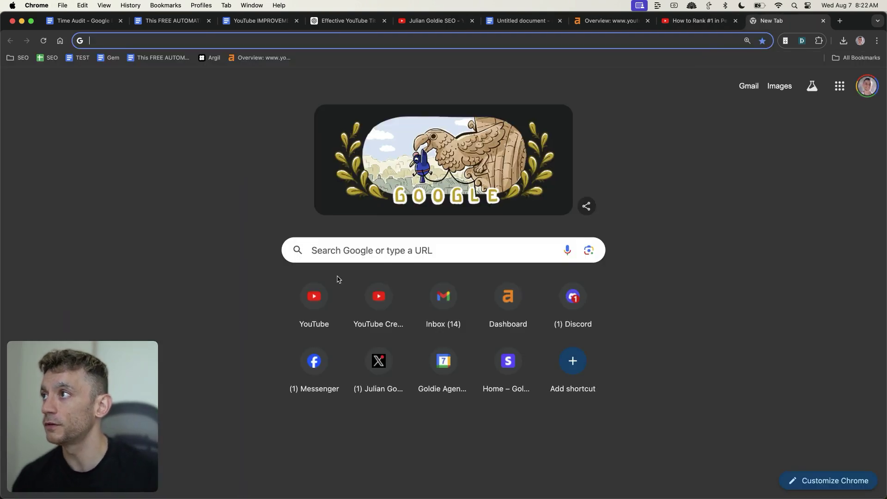
click(210, 58)
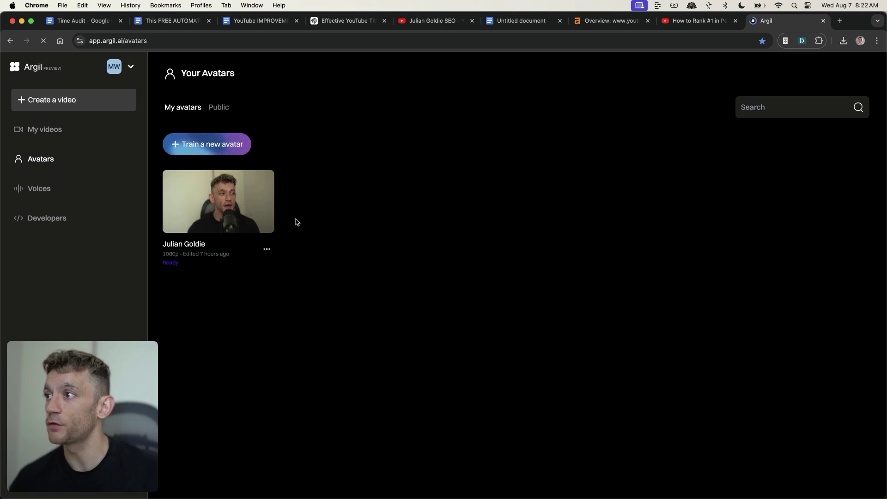
mouse_move(228, 228)
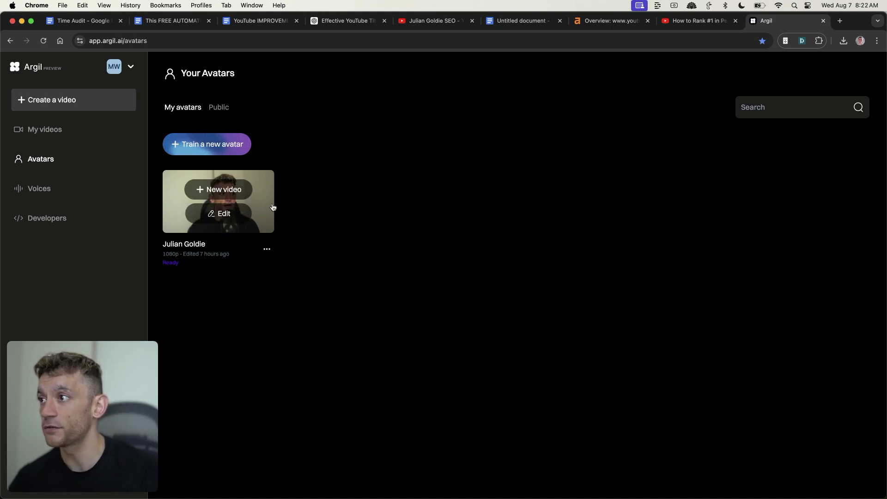
click(231, 221)
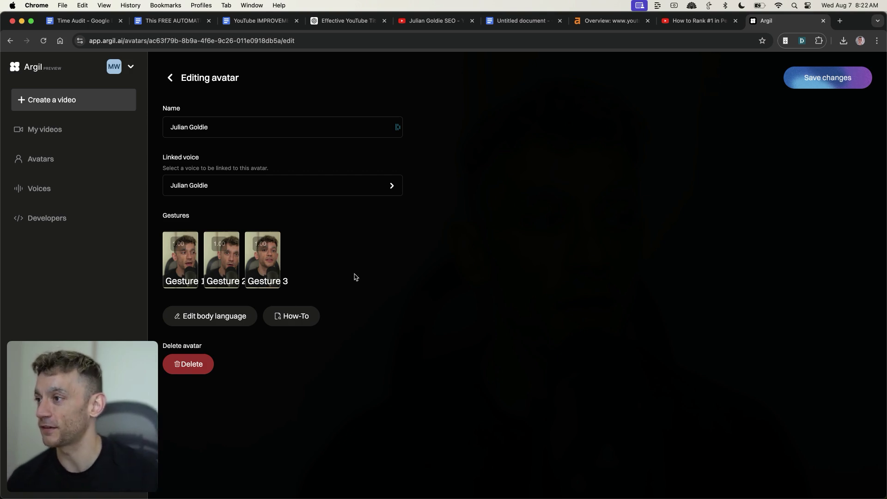
click(172, 77)
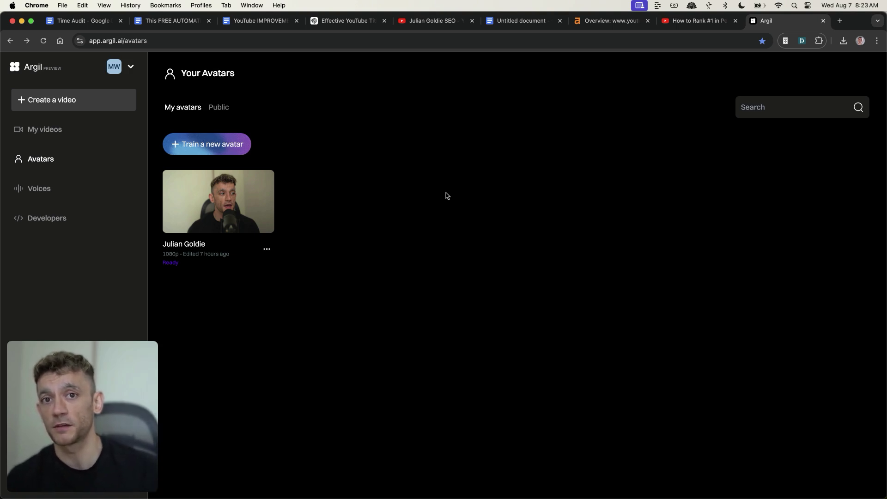
mouse_move(254, 203)
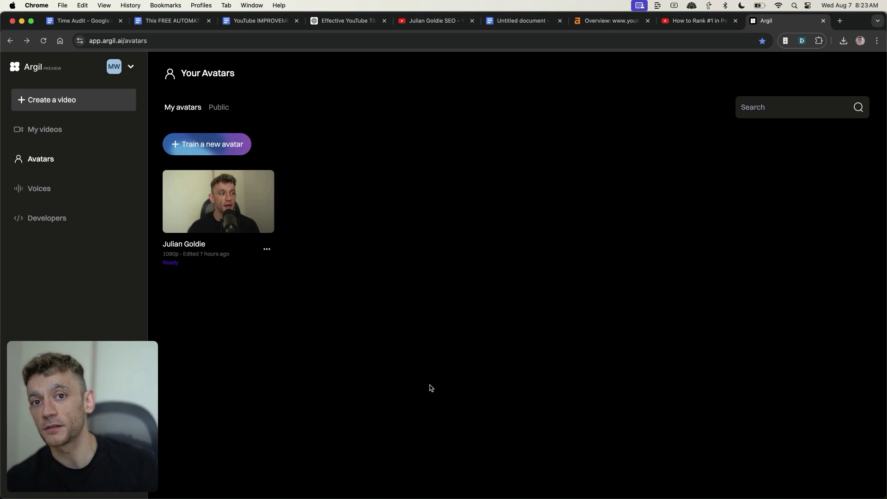
mouse_move(262, 181)
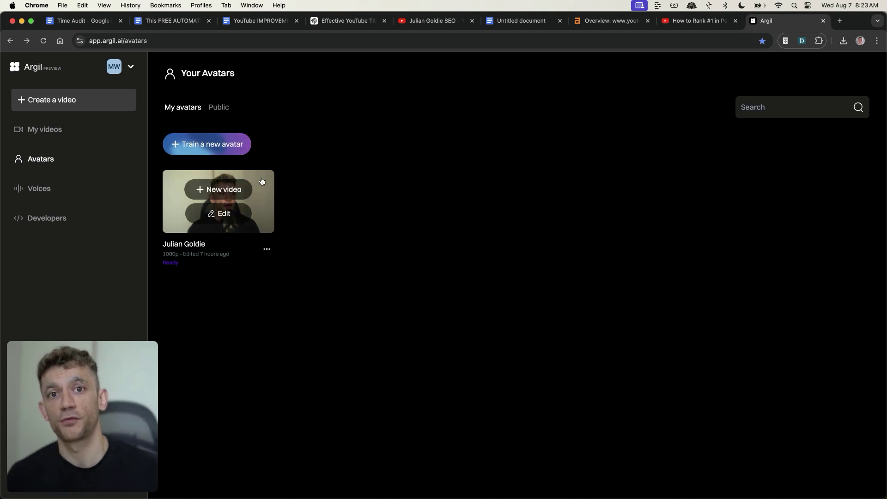
click(672, 22)
click(610, 20)
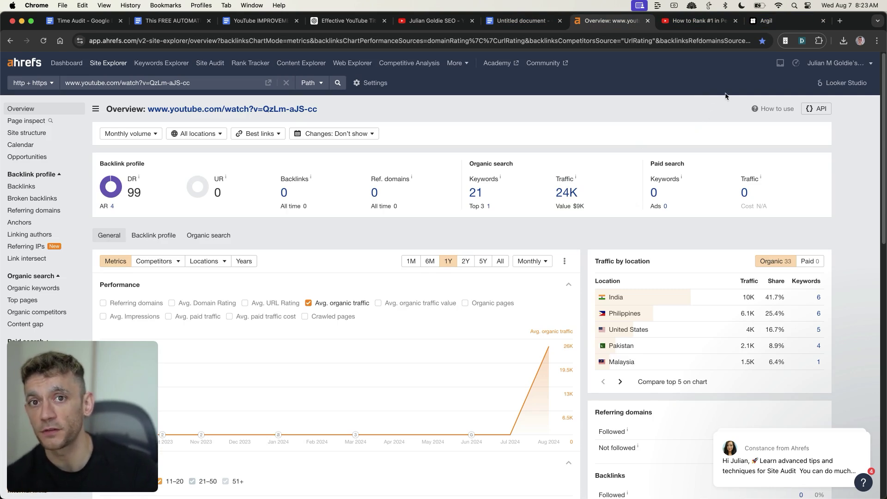
click(764, 24)
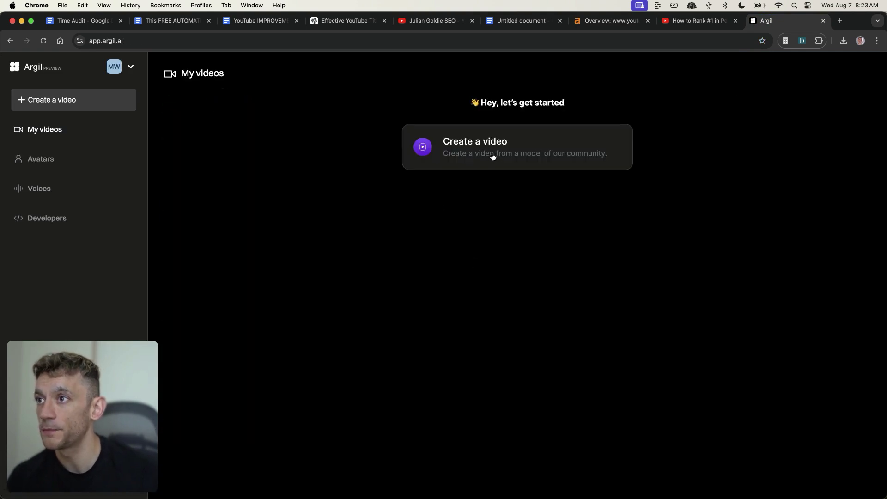
Start creating a new video from Argil's My videos page
click(491, 153)
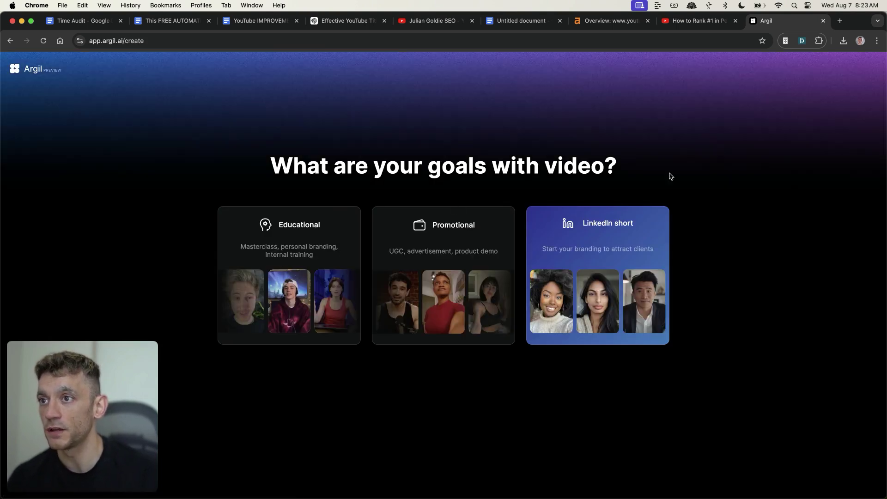
triple_click(675, 364)
click(735, 274)
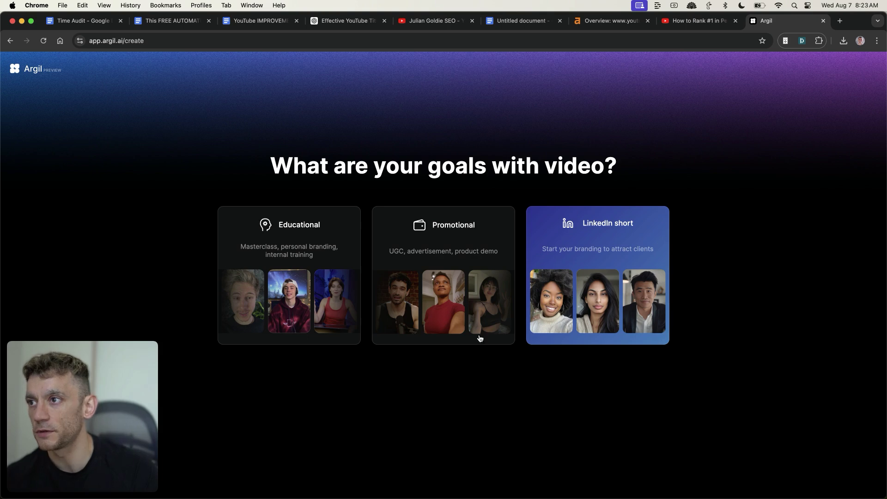
drag(427, 323, 433, 167)
click(485, 468)
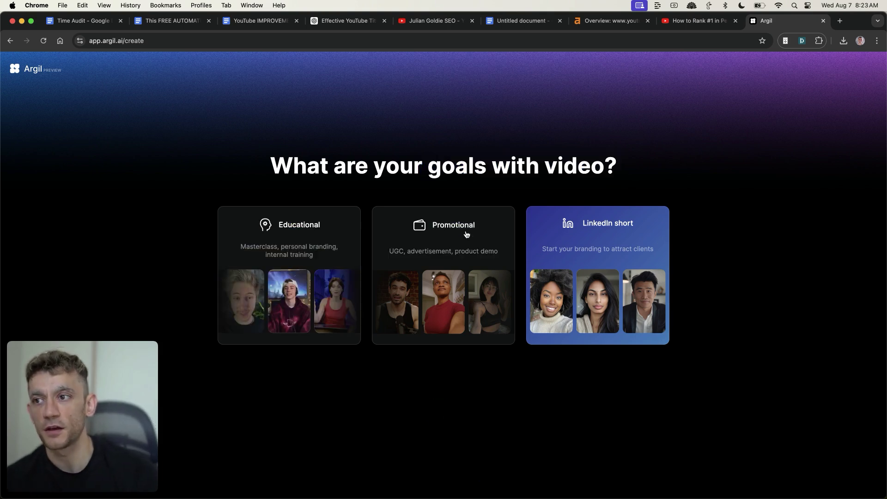
Choose the Educational goal and landscape layout, and cast your own trained avatar
click(283, 242)
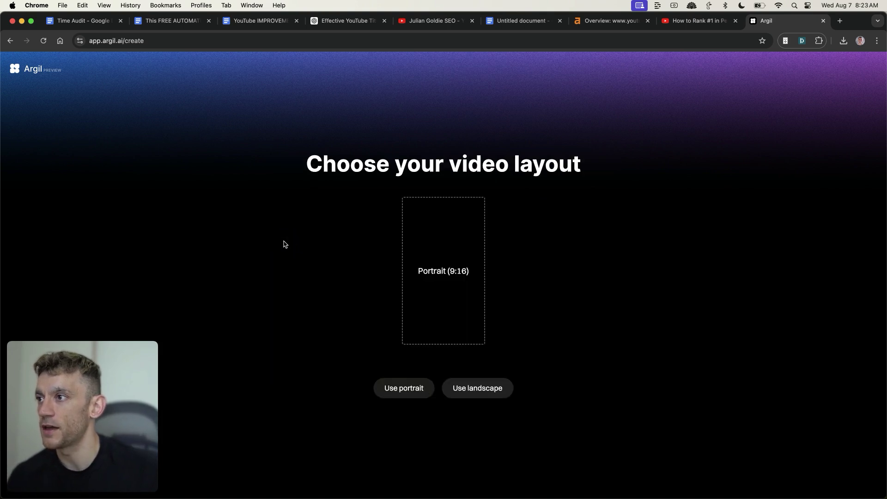
click(468, 393)
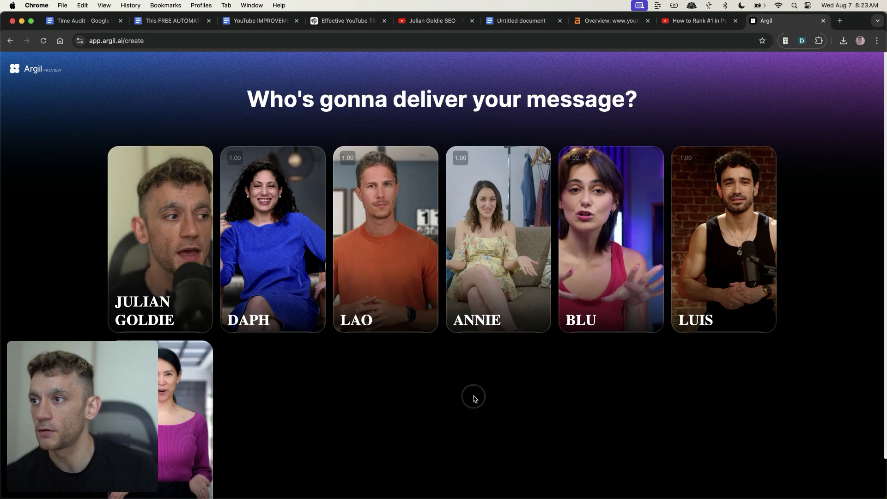
scroll(327, 320, down, 2)
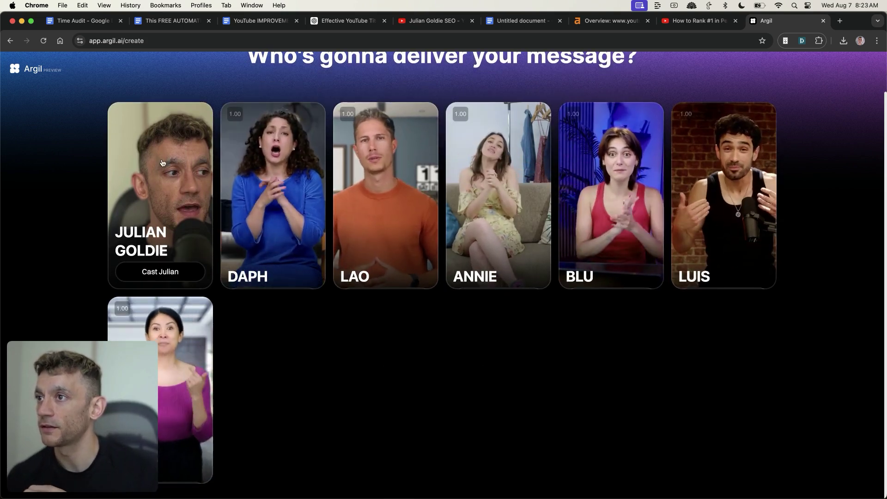
scroll(634, 102, up, 2)
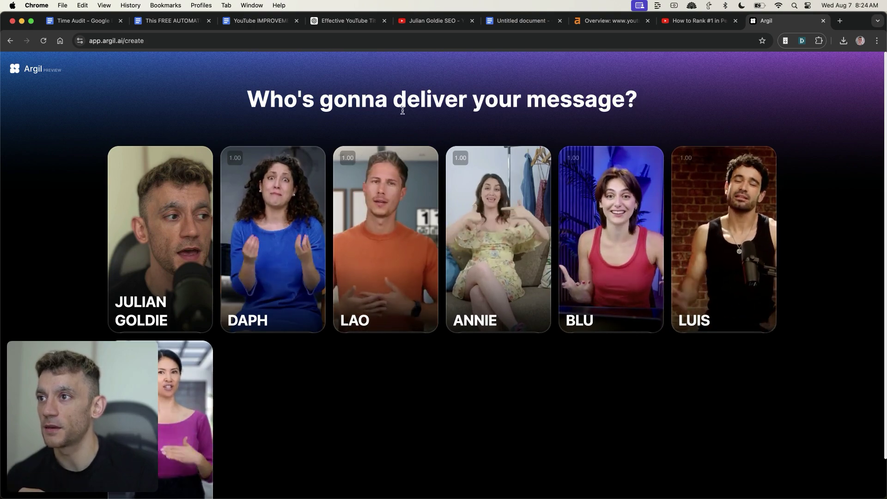
scroll(369, 207, down, 2)
scroll(171, 169, up, 2)
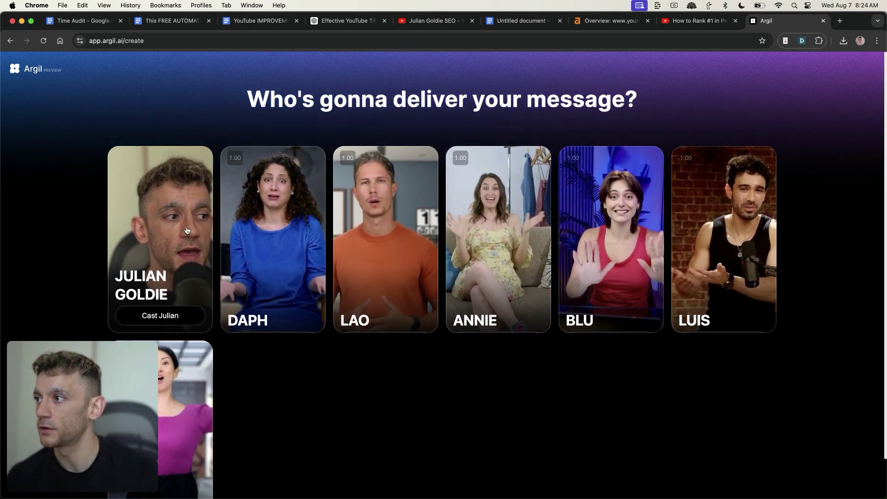
click(176, 233)
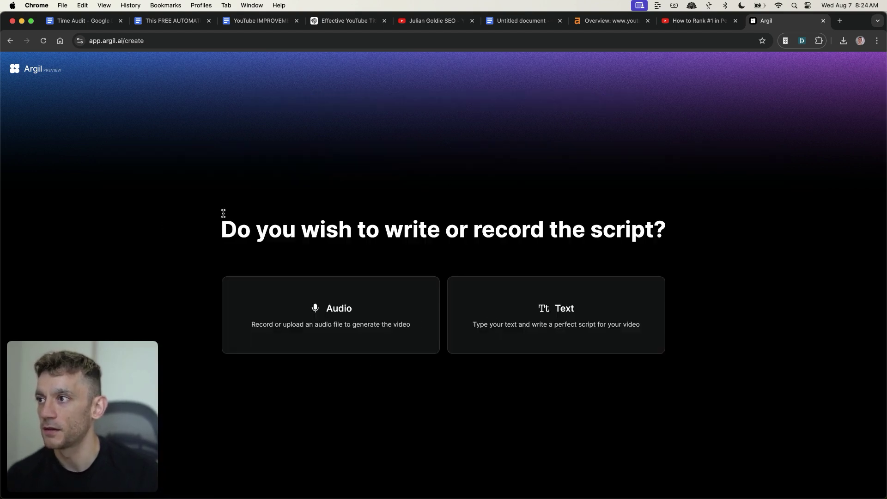
Choose to write the script as text and have Argil generate it automatically
drag(223, 213, 736, 225)
click(736, 226)
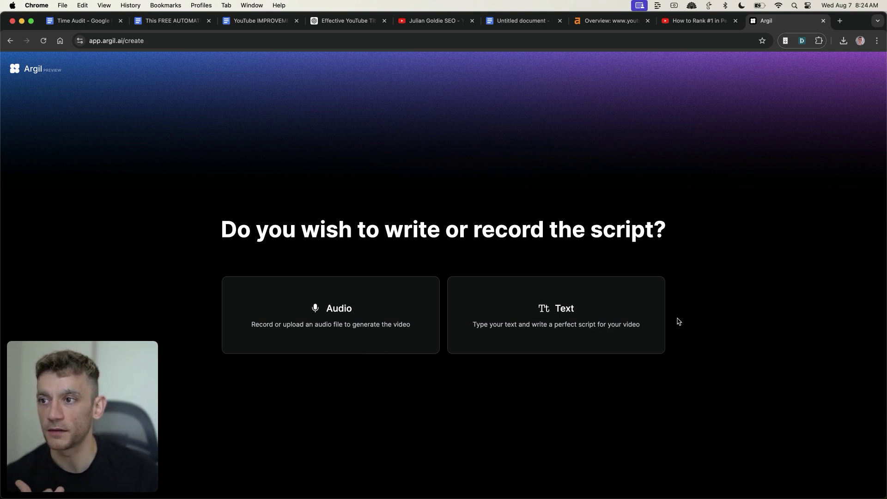
click(625, 344)
drag(382, 277, 504, 147)
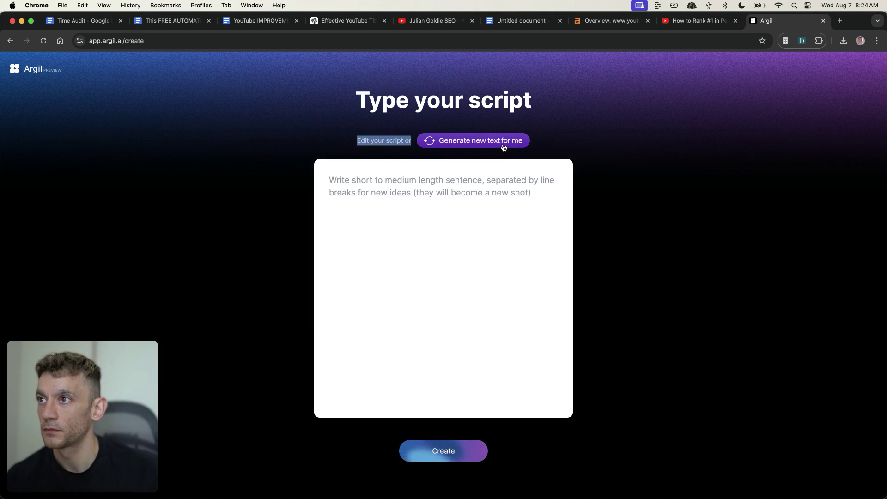
click(504, 146)
Count the generated script with Word Counter Plus: 93 words, 528 characters
click(436, 283)
key(super+a)
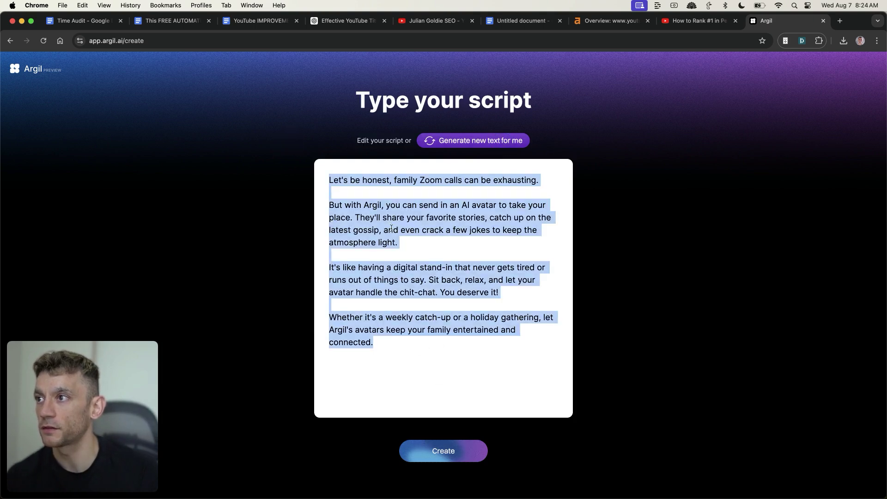
right_click(391, 229)
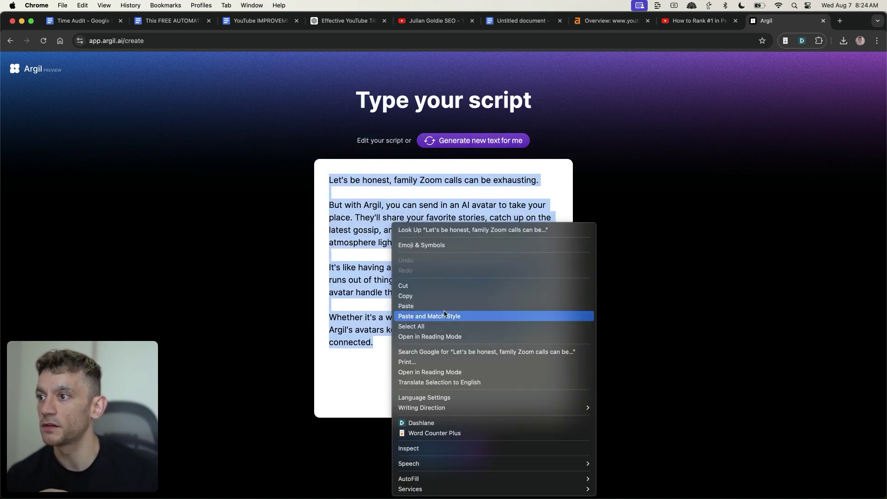
click(453, 433)
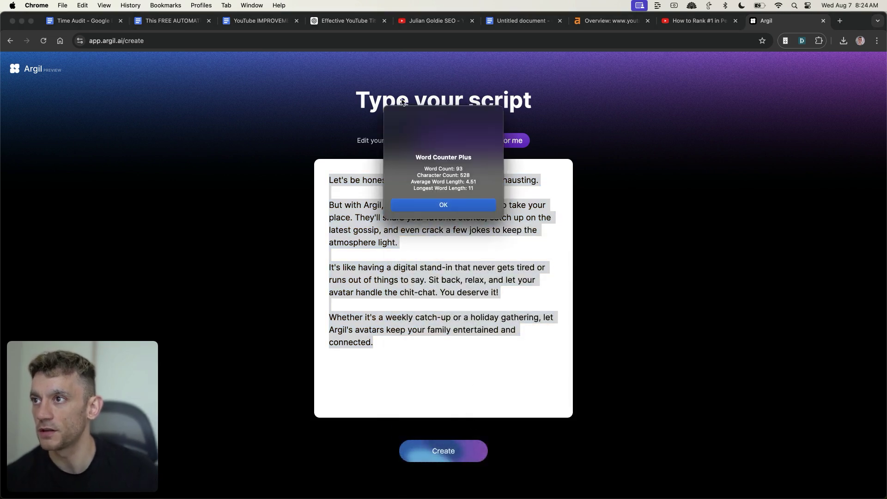
click(465, 205)
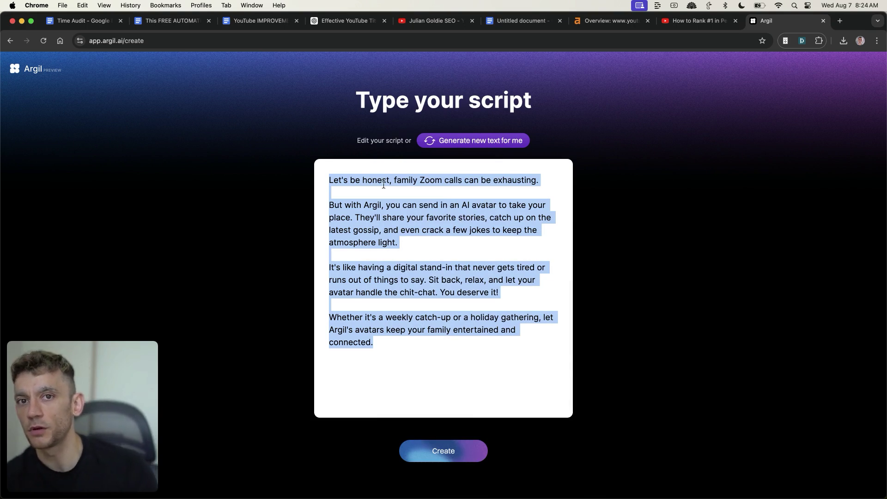
Start a new Educational landscape video with the first avatar, supplying audio in the avatar's own voice
click(10, 40)
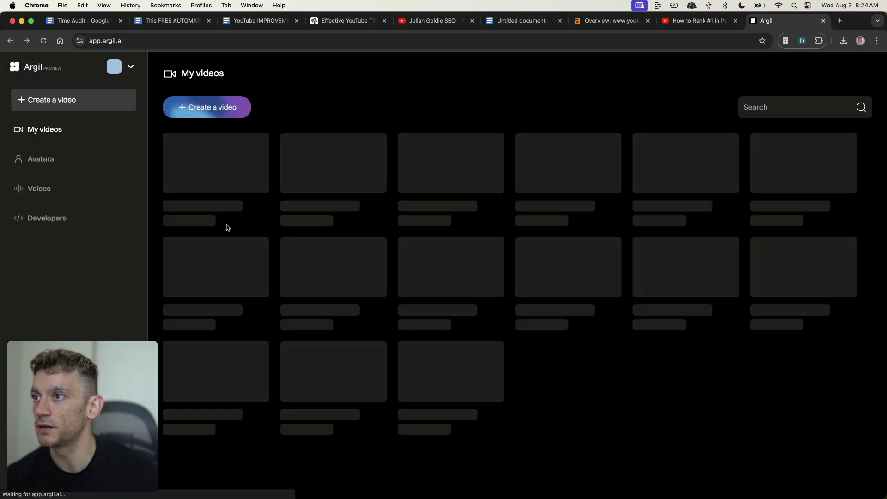
click(421, 146)
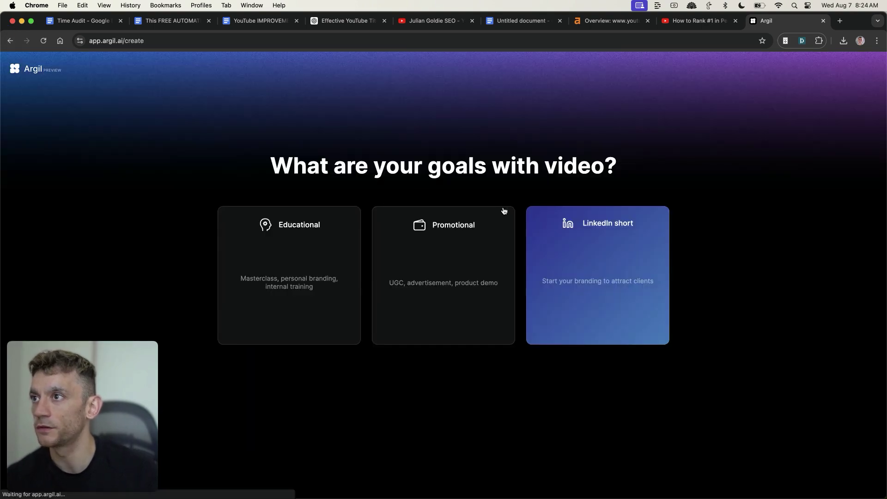
click(319, 288)
click(477, 388)
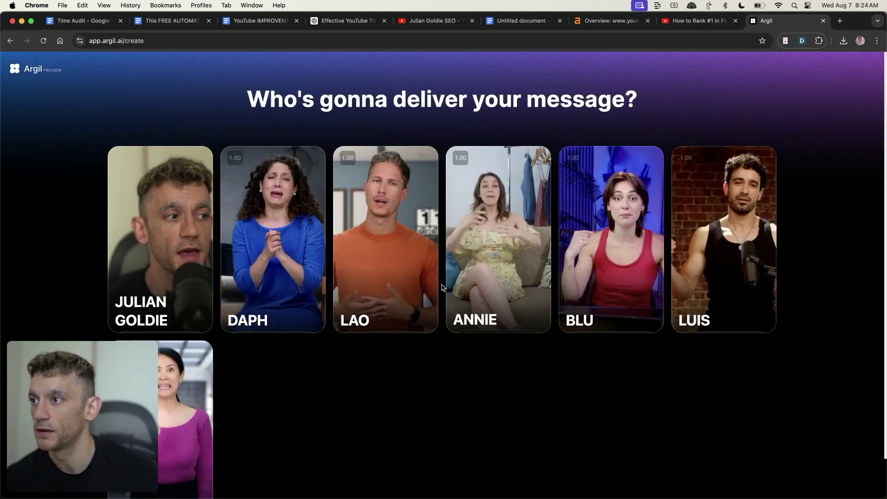
click(151, 238)
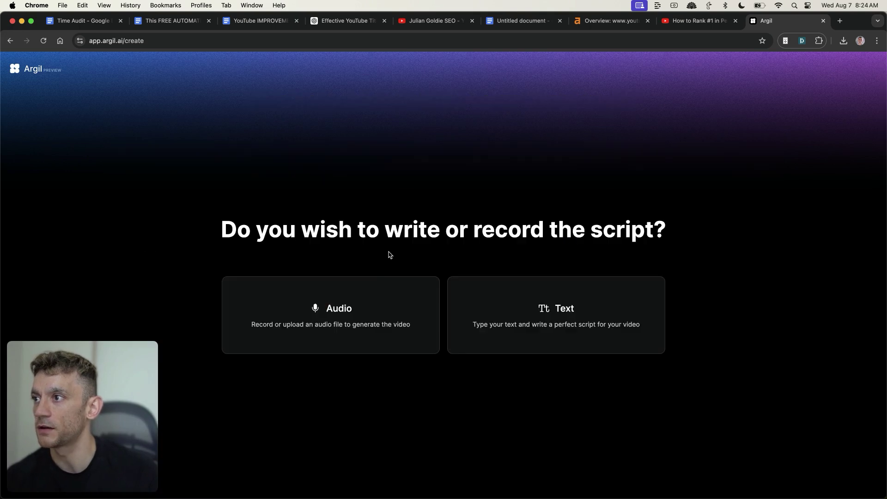
click(360, 326)
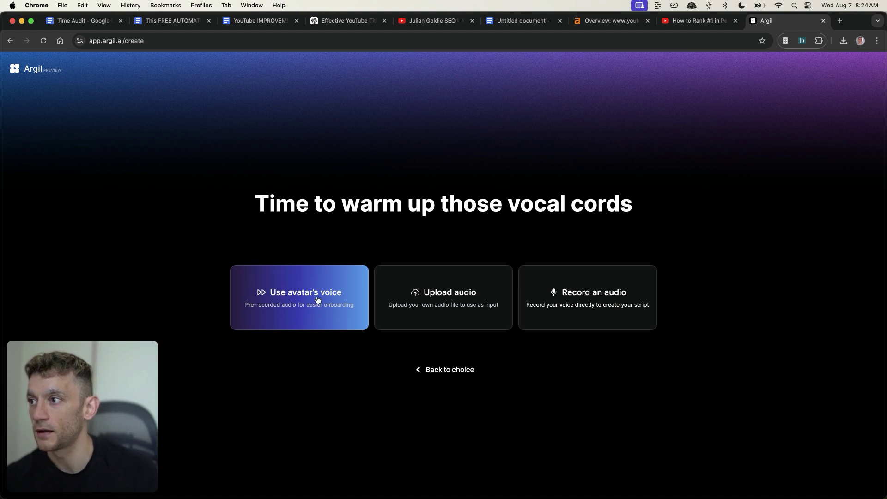
click(327, 275)
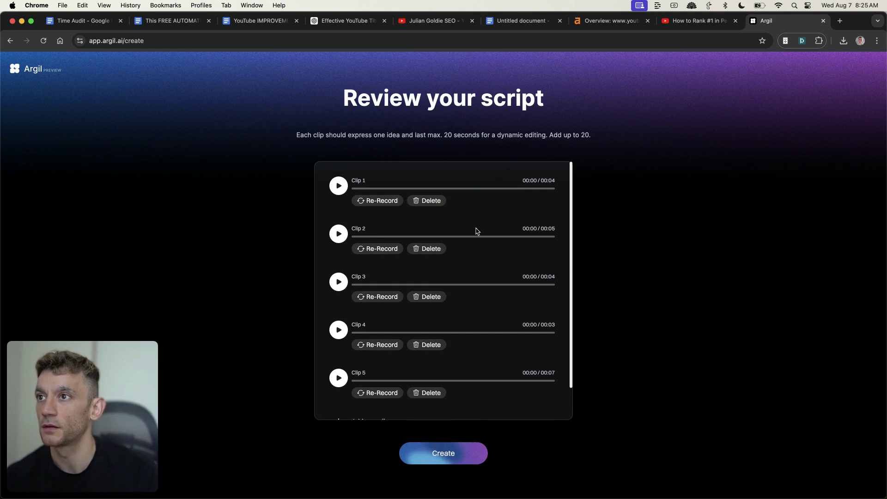
Calculate '20 seconds * 20' in the address bar, giving 6.67 minutes
triple_click(437, 135)
drag(444, 135, 479, 135)
key(super+c)
key(super+l)
key(super+v)
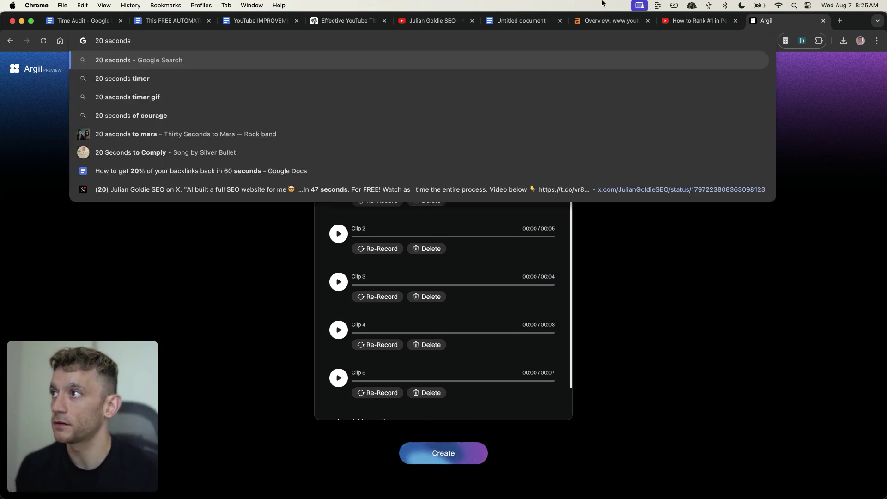
text(*)
key(Escape)
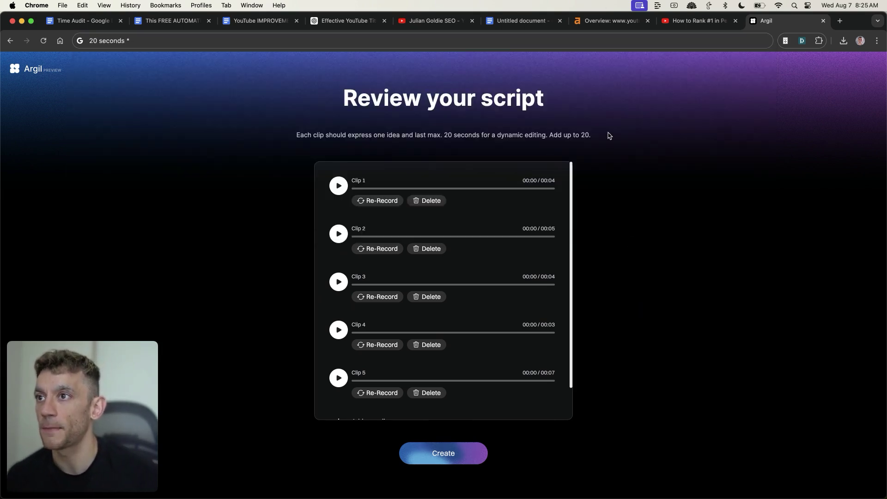
text(20)
key(Down)
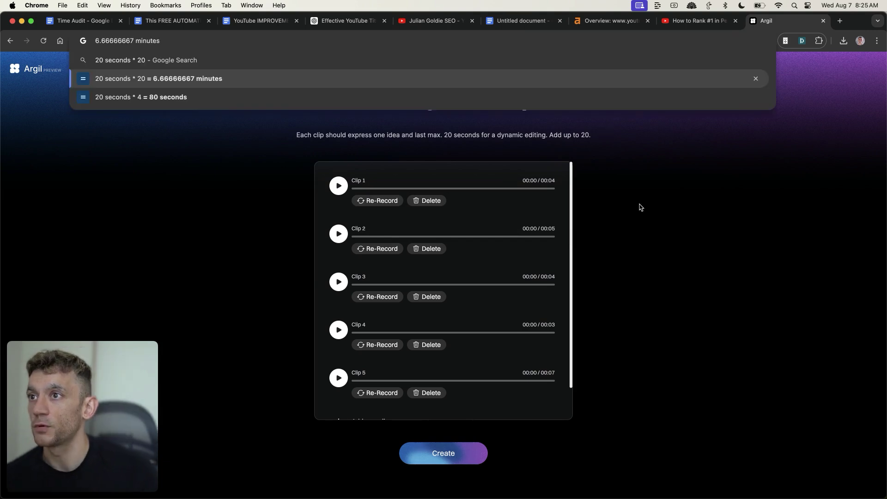
key(Escape)
Review the 20-second clip guidance, then load a YouTube channel's videos page in a new tab
drag(444, 135, 544, 137)
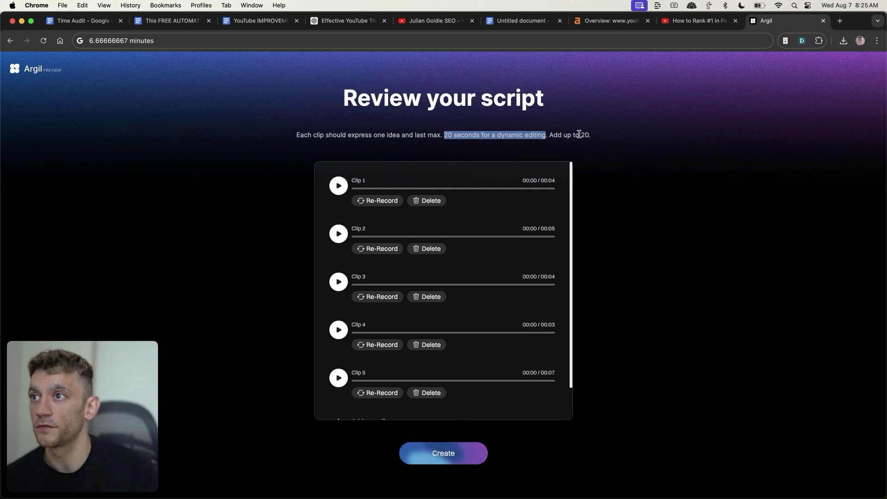
click(578, 134)
drag(598, 135, 523, 135)
click(550, 135)
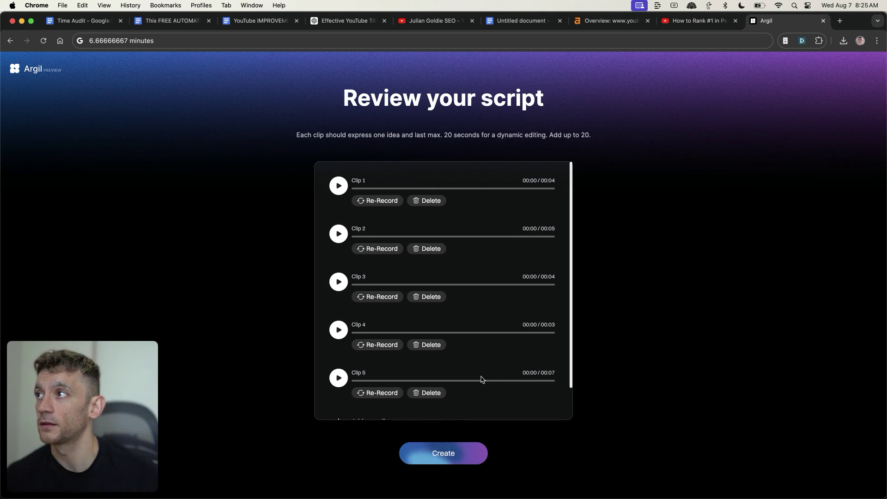
click(217, 38)
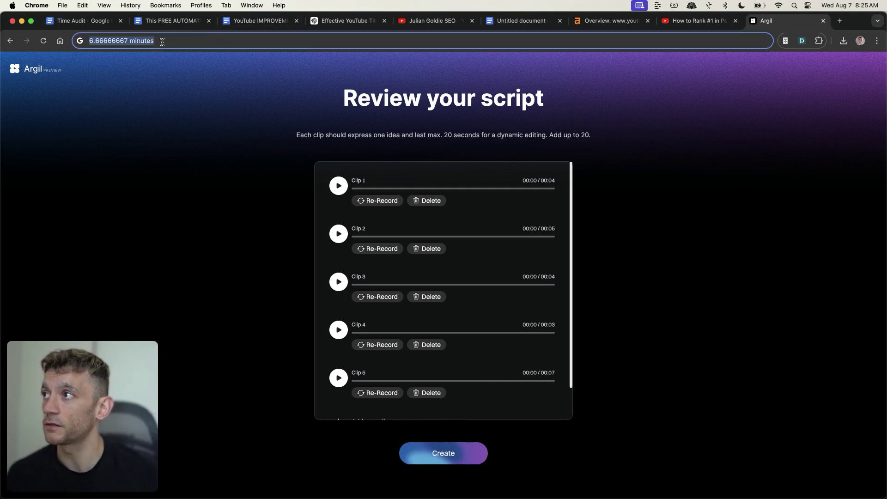
click(226, 152)
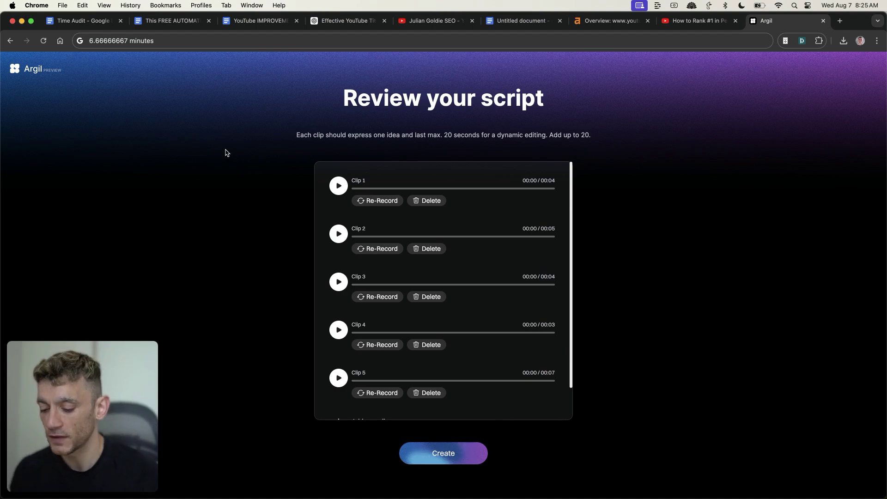
key(super+t)
key(super+v)
key(Return)
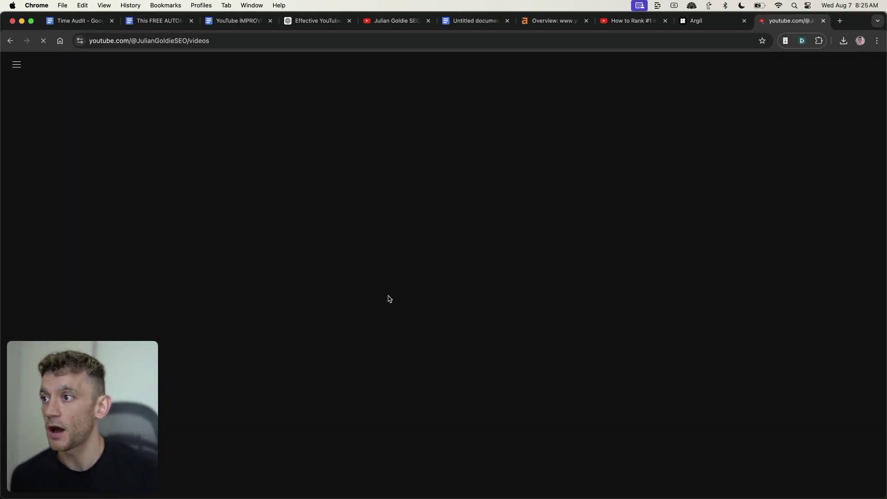
scroll(531, 273, down, 3)
key(super+f)
scroll(529, 286, down, 10)
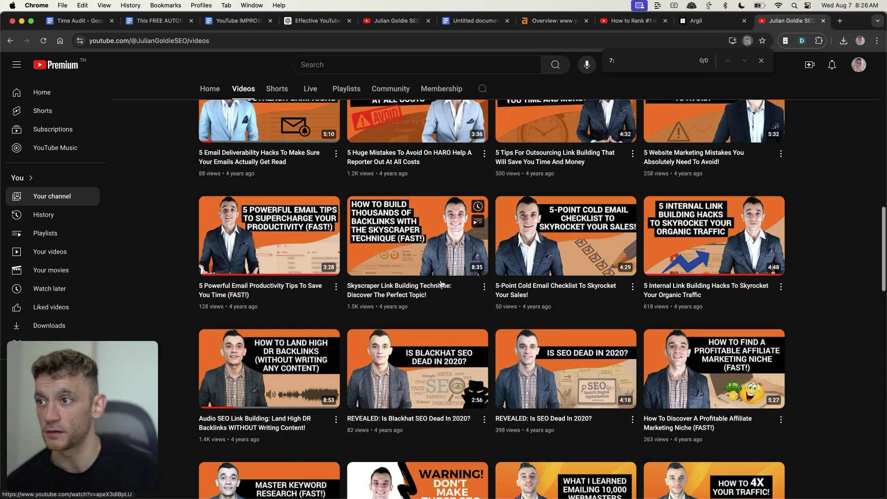
scroll(441, 284, up, 3)
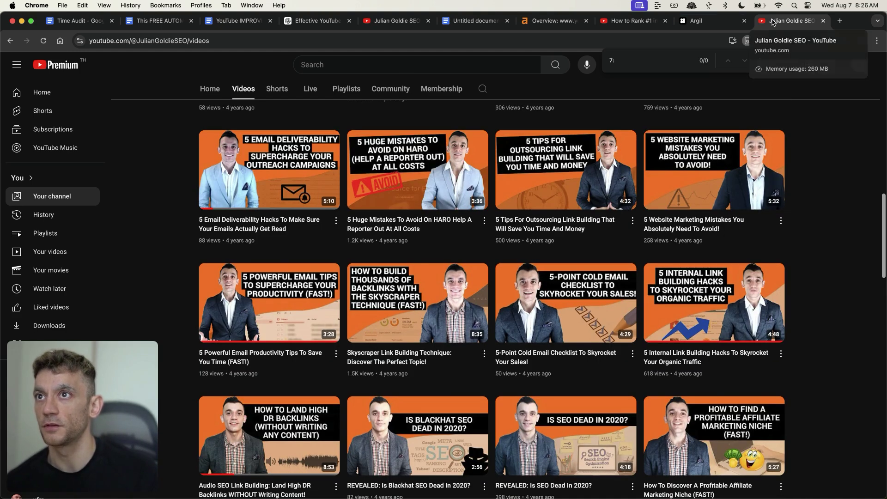
key(super+w)
click(338, 185)
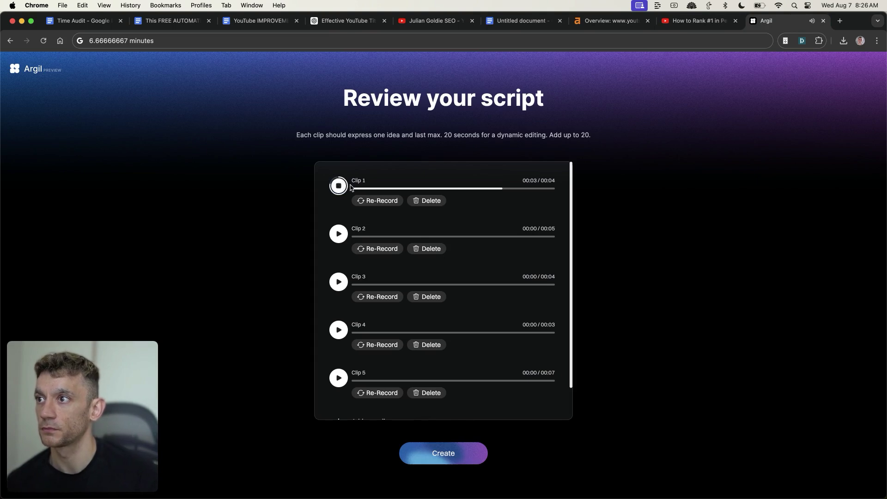
Delete the recorded clips one by one and add back a single 7-second clip in the avatar's voice
click(427, 201)
click(427, 200)
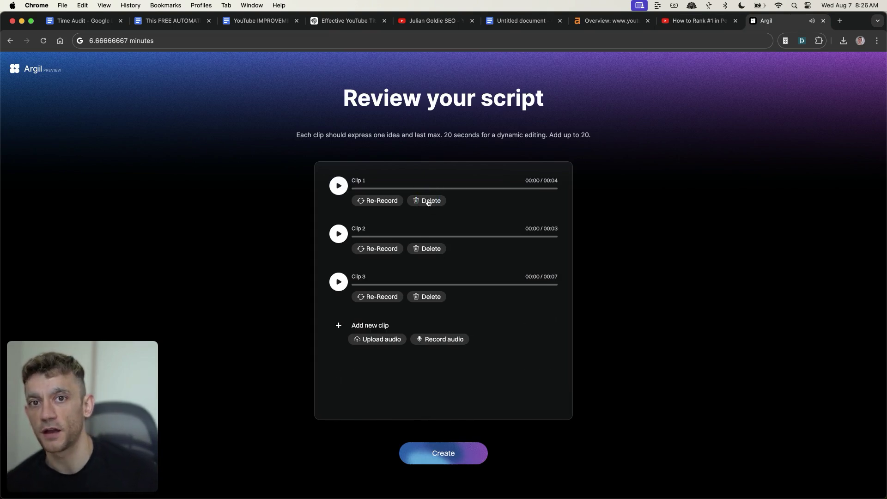
click(427, 200)
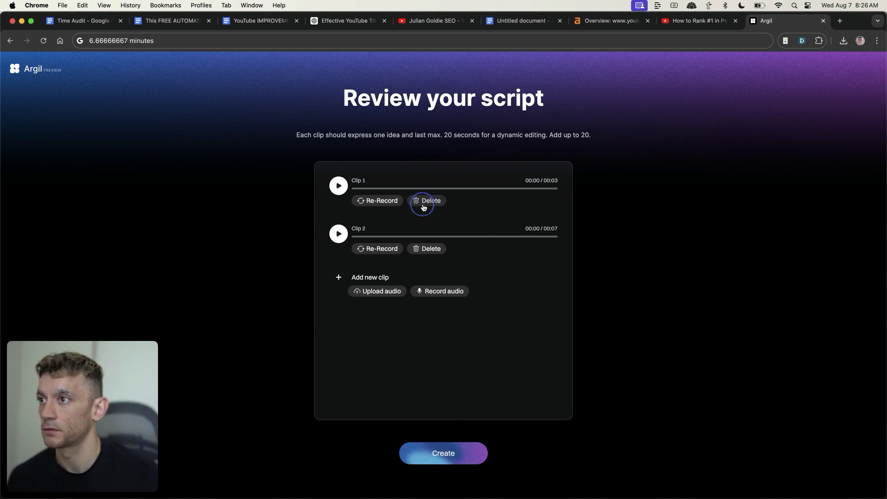
click(425, 201)
click(424, 202)
click(334, 308)
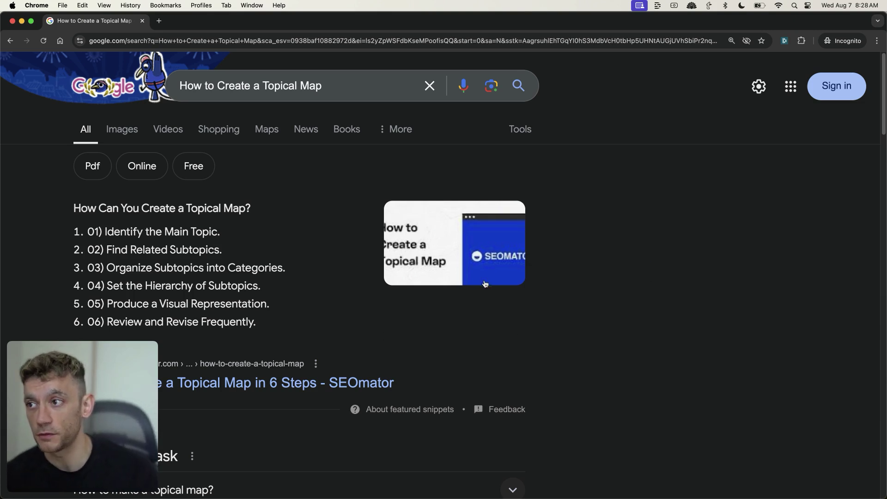
scroll(550, 275, down, 8)
scroll(544, 263, down, 3)
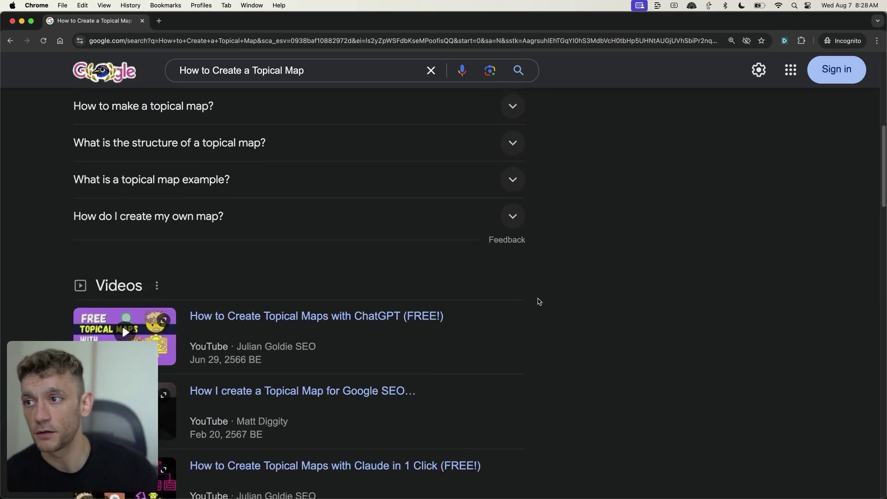
scroll(312, 214, up, 4)
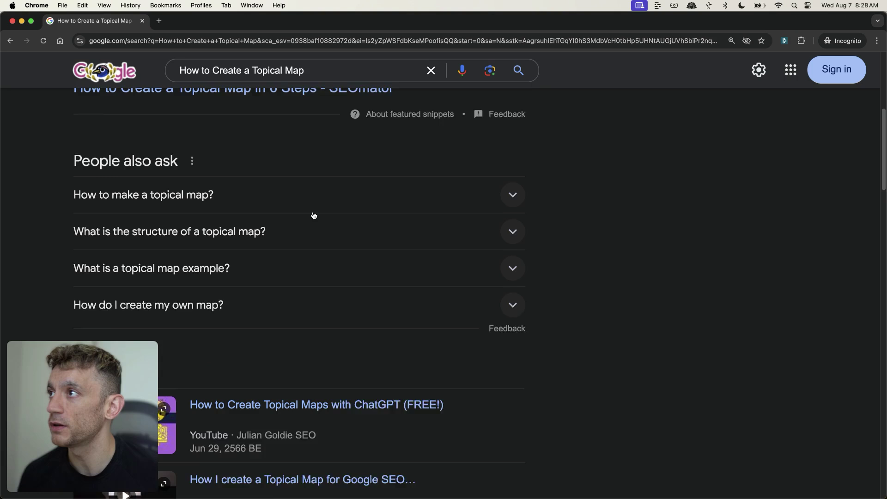
click(315, 70)
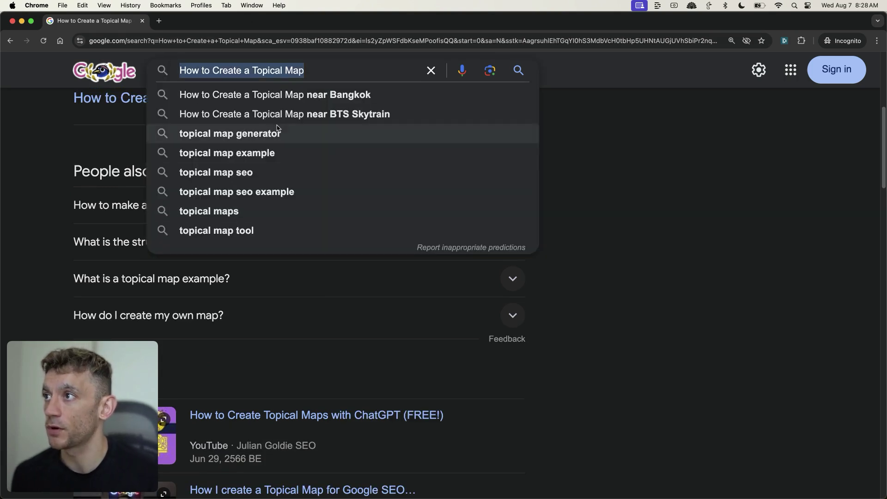
click(334, 65)
click(574, 286)
scroll(578, 302, down, 8)
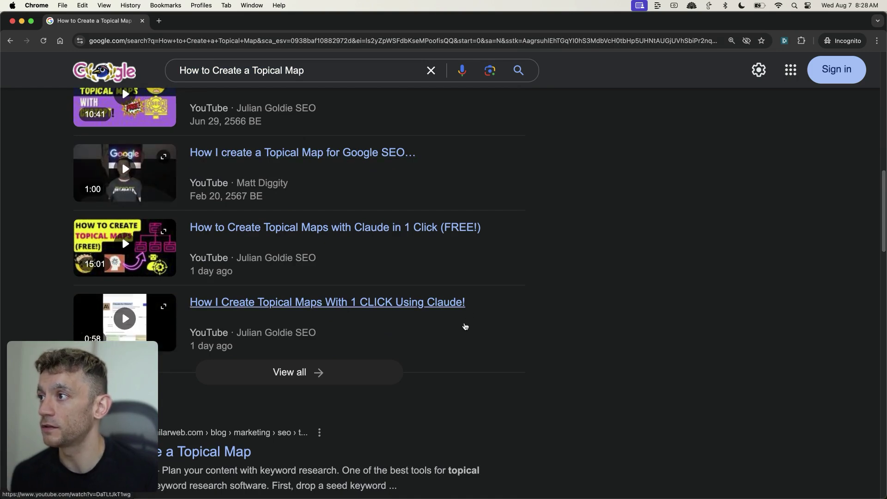
scroll(208, 273, down, 1)
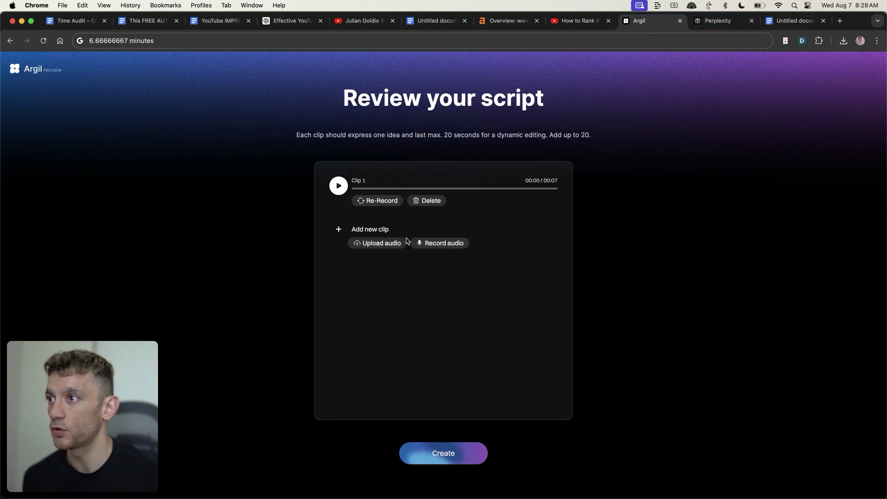
Delete the 7-second and 1-second clips and record a new 18-second voice clip
click(458, 248)
click(446, 271)
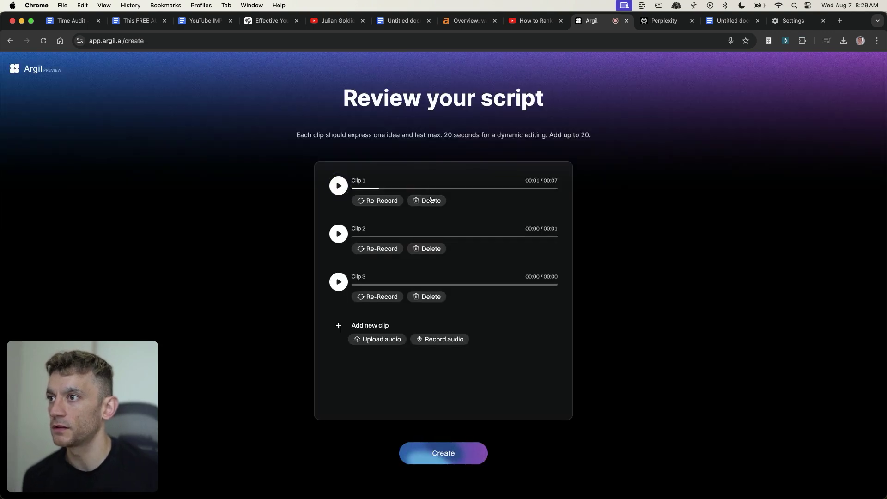
click(431, 200)
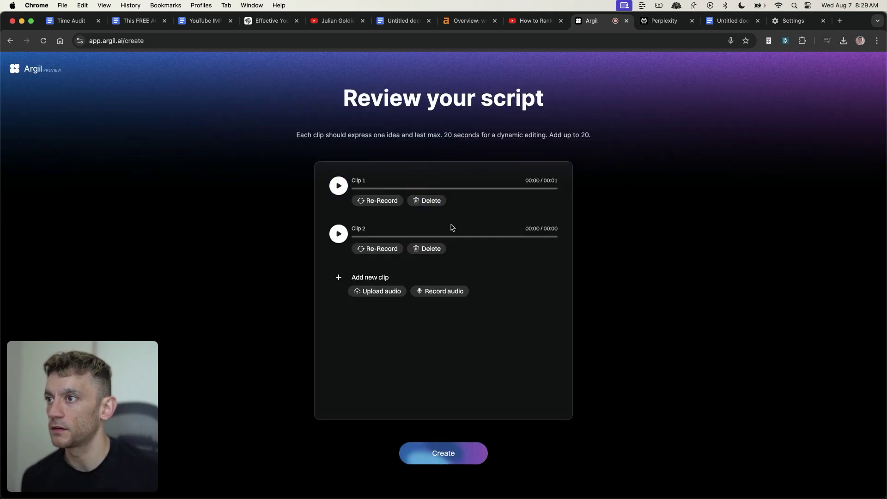
click(429, 200)
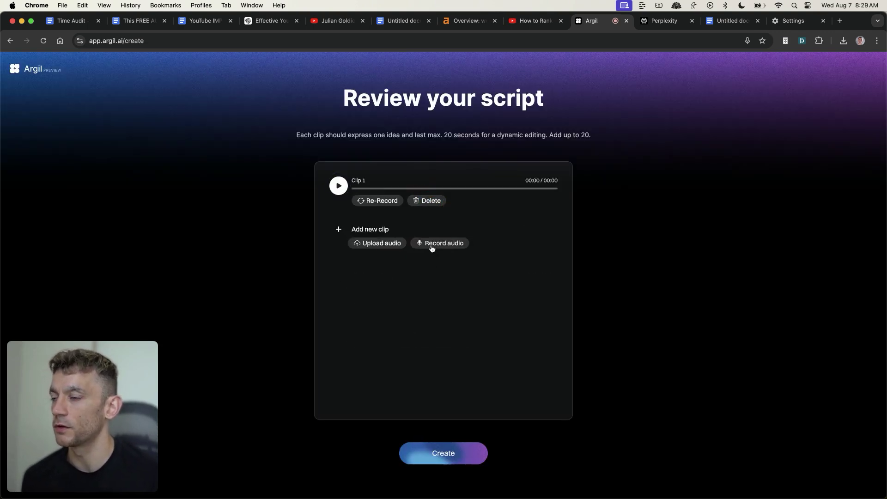
click(430, 243)
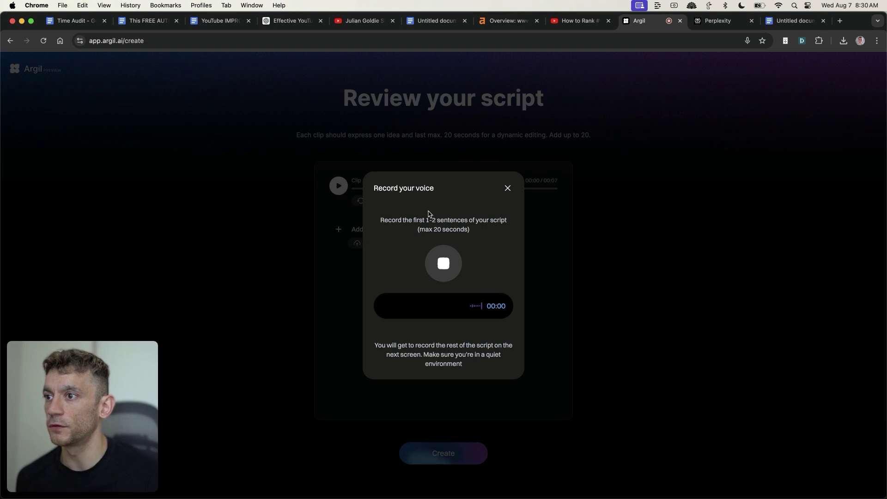
click(452, 272)
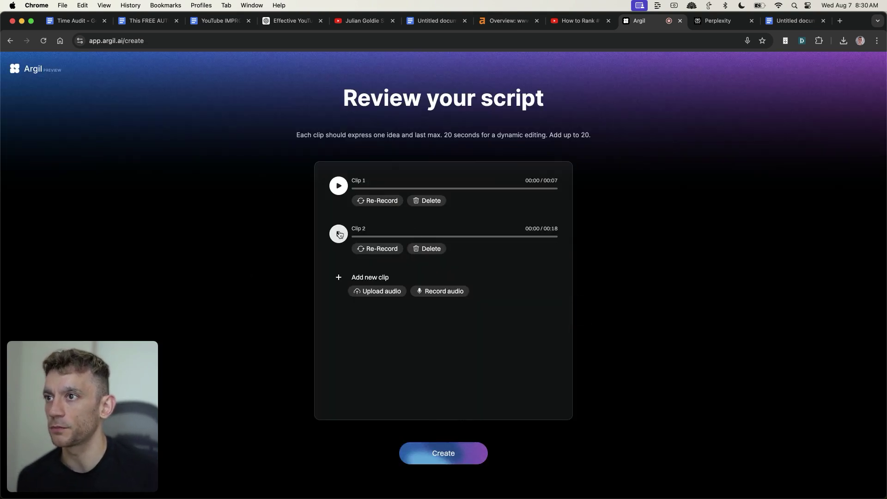
Record a 19-second voice clip after the 18-second one, then load Ahrefs Site Explorer for tiktok.com
triple_click(580, 188)
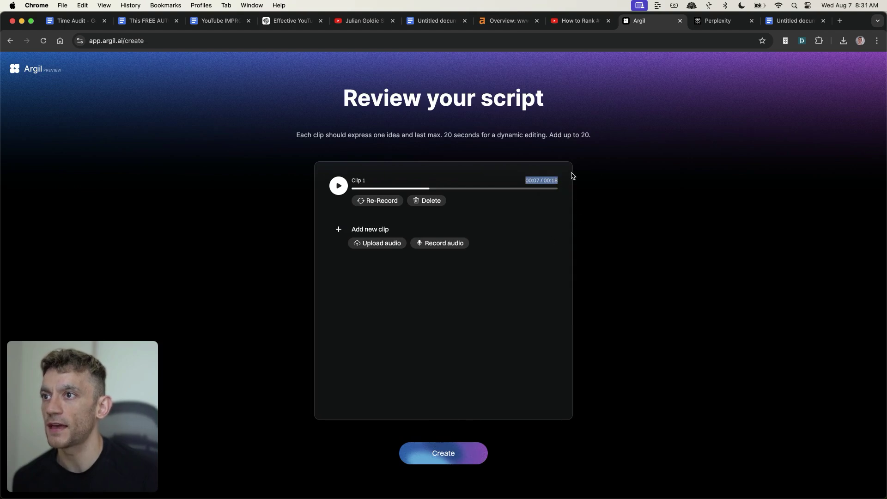
click(569, 194)
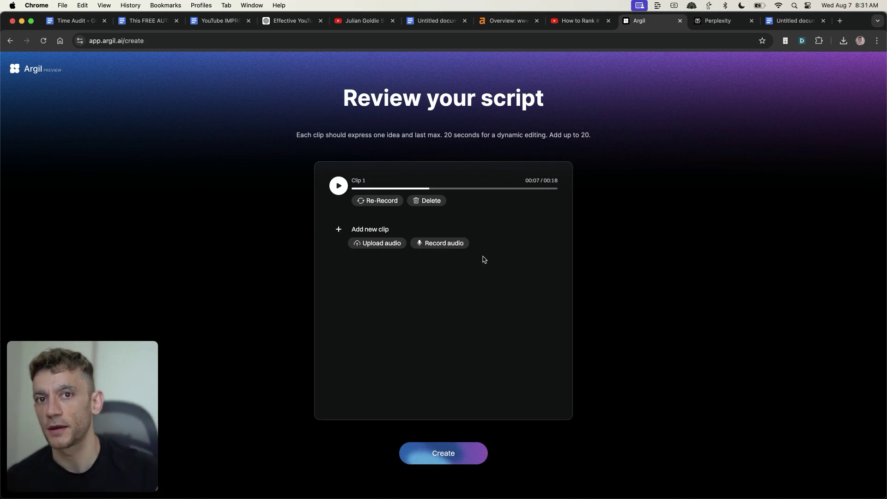
click(449, 248)
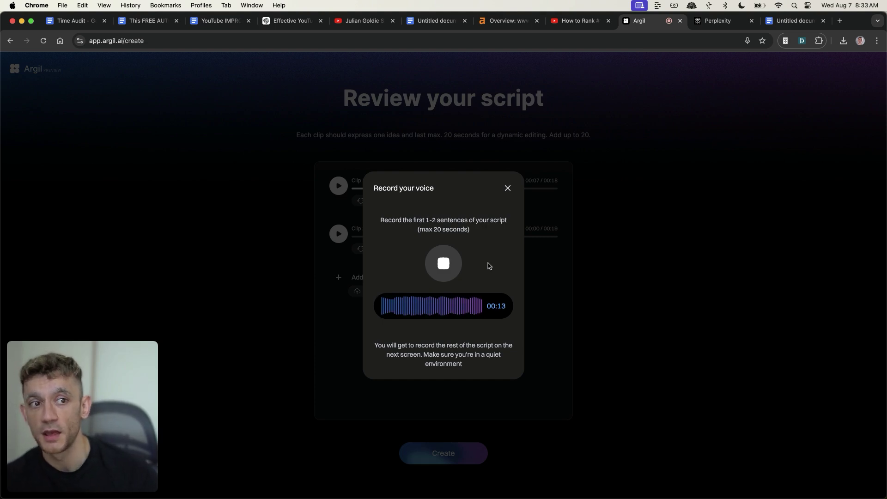
click(444, 264)
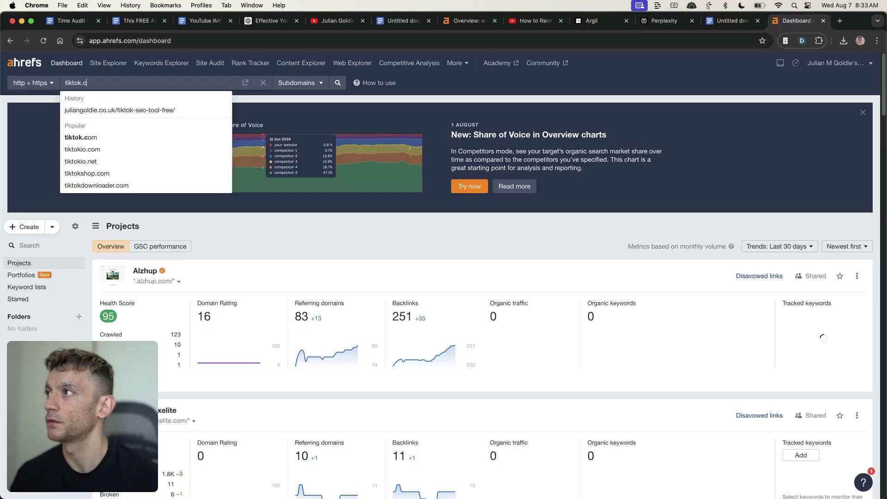
key(Return)
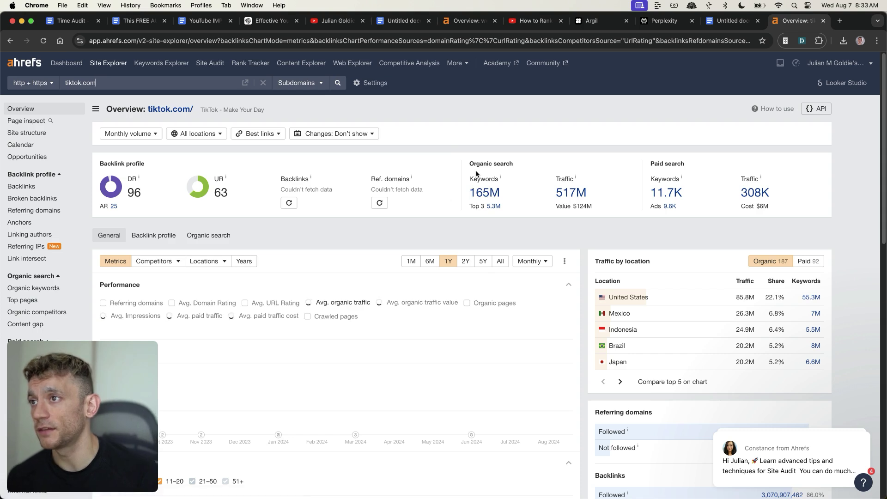
Open tiktok.com's US organic keywords report and note the 'fantasy football' traffic of 47,548
drag(476, 174, 484, 200)
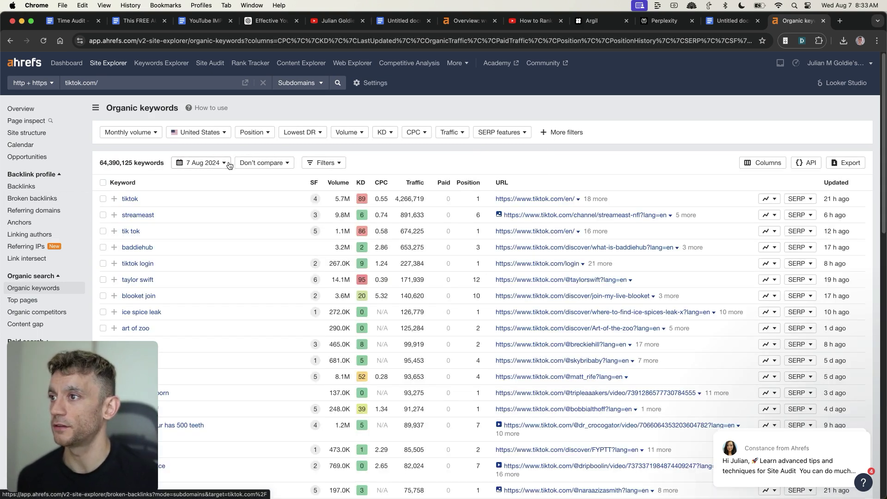
scroll(214, 277, down, 20)
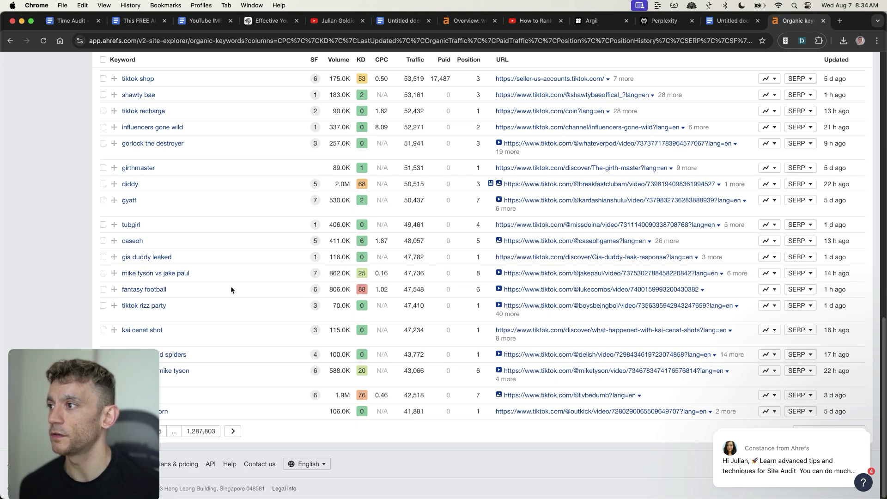
double_click(478, 288)
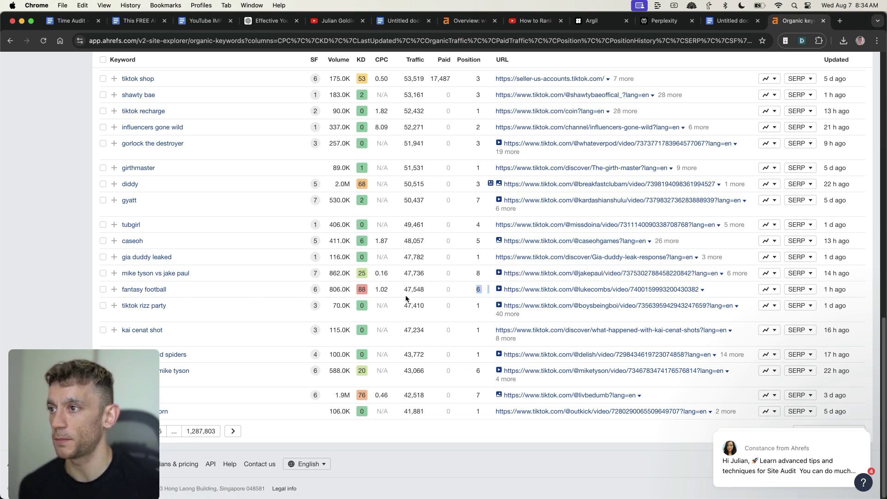
drag(404, 289, 423, 289)
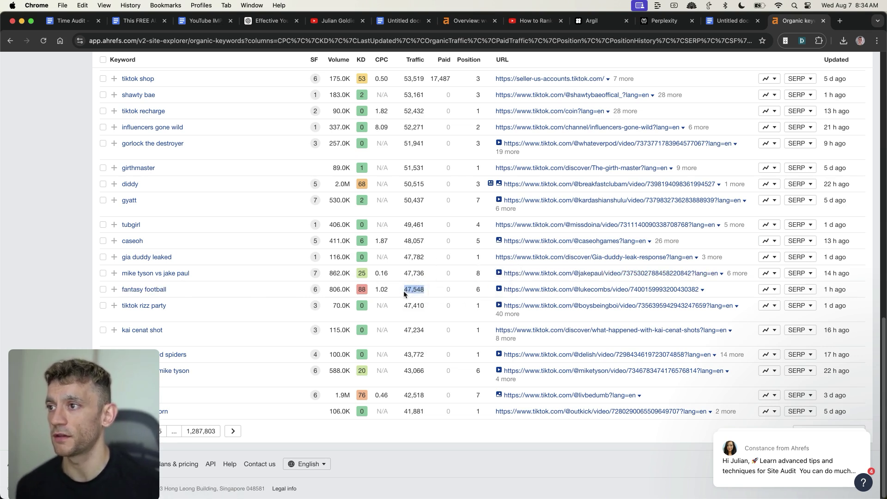
scroll(413, 298, up, 10)
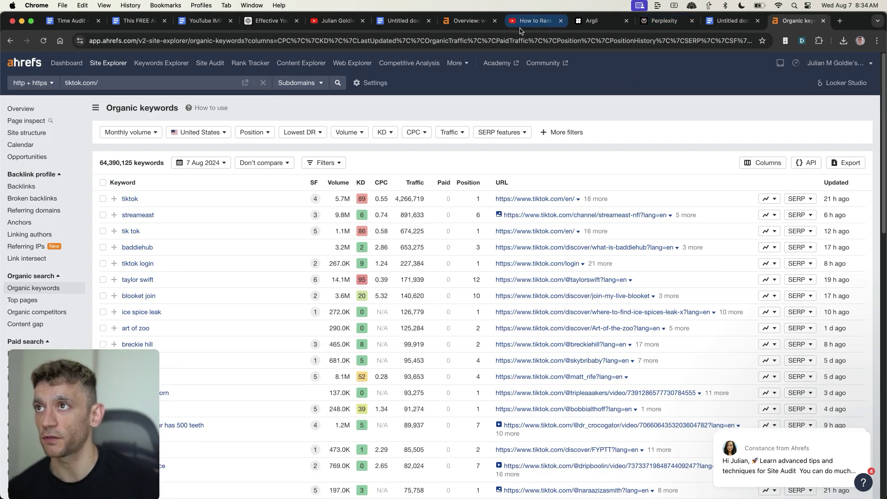
click(467, 20)
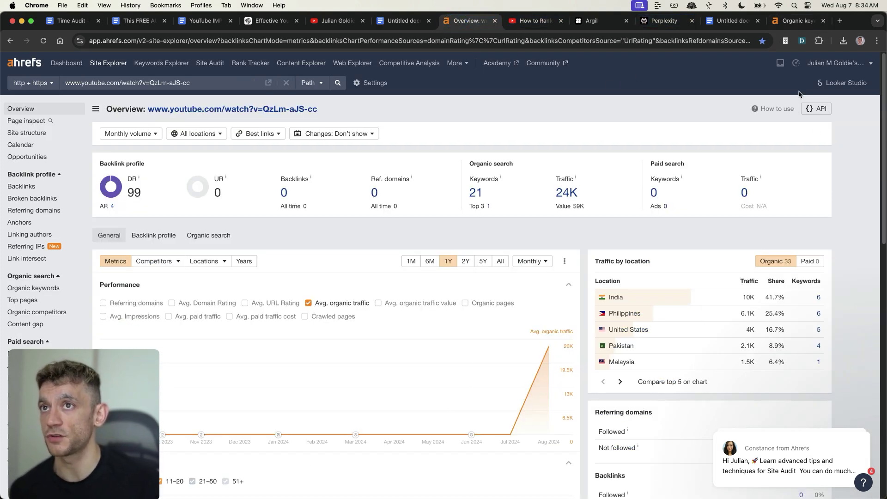
click(795, 21)
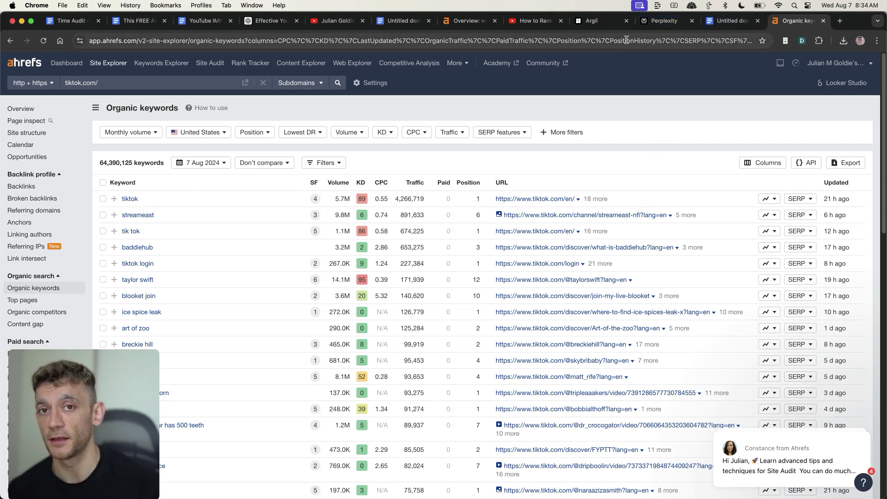
Back in Argil's script review, build an untitled video project from the two recorded-audio clips
click(592, 20)
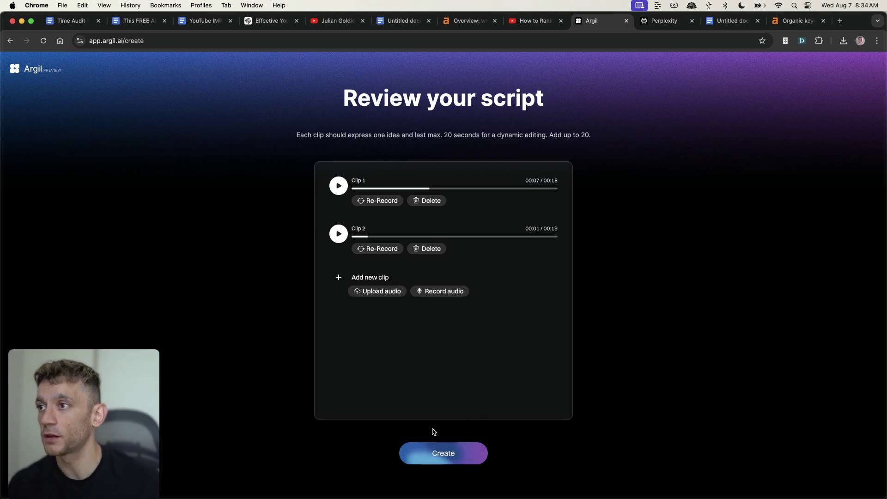
click(439, 452)
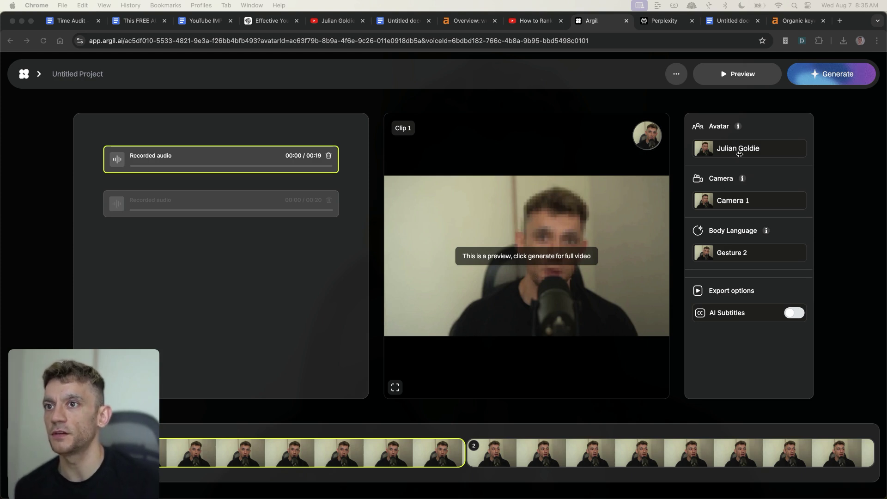
Switch AI Subtitles off in the Untitled Project editor
click(729, 251)
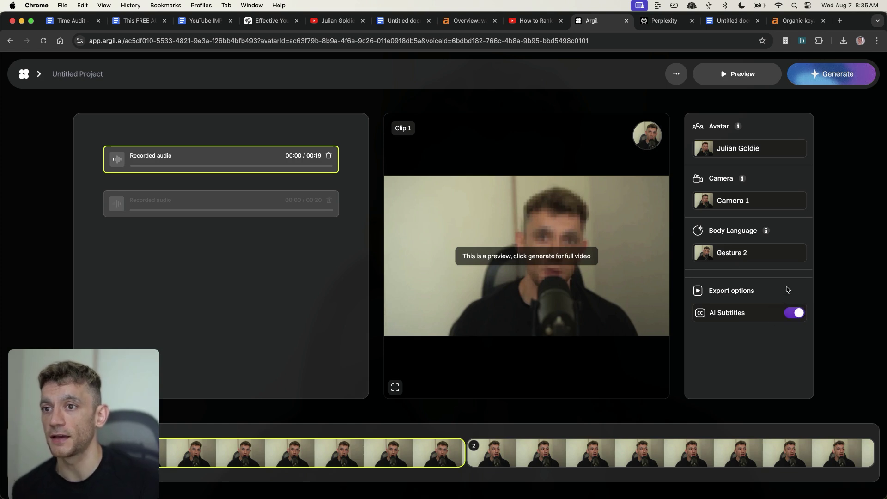
click(741, 291)
click(792, 313)
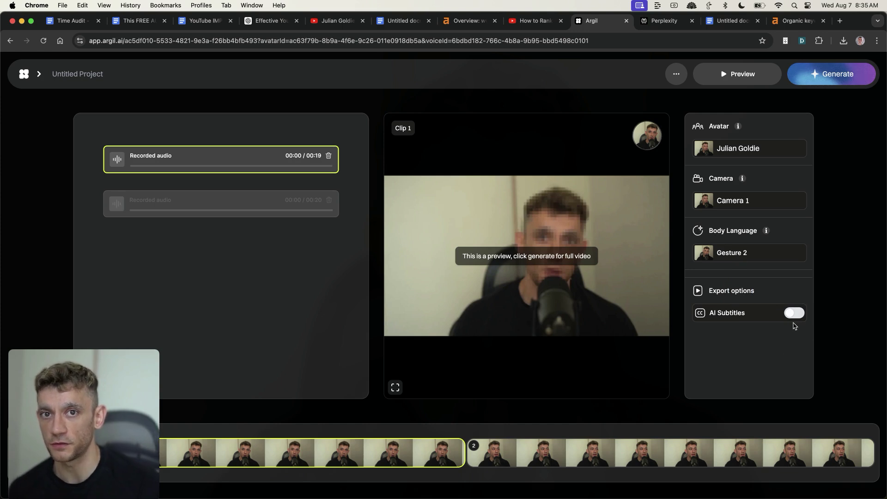
click(525, 241)
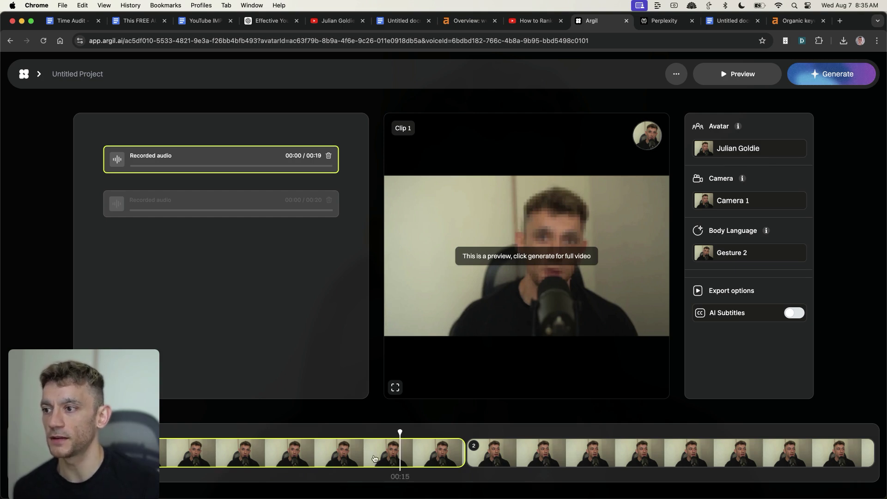
Flip between clip 1 and clip 2 on the timeline, ending on clip 2
click(551, 447)
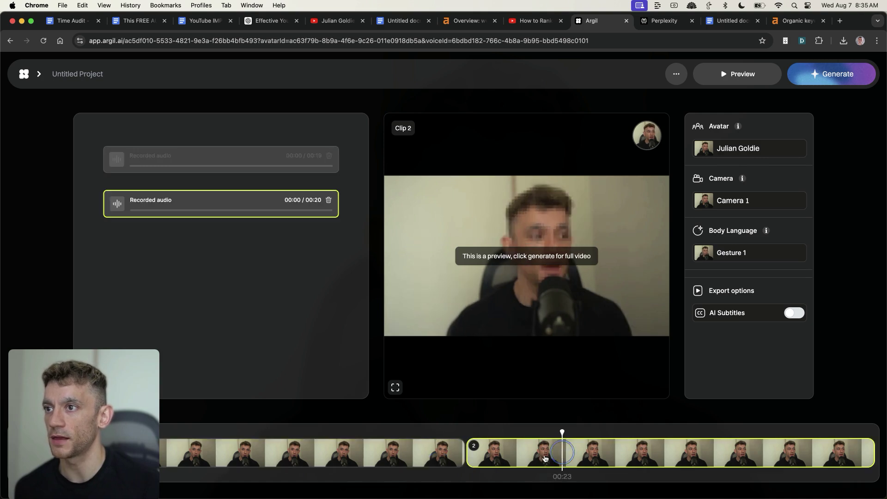
click(461, 461)
click(568, 450)
click(425, 455)
click(576, 448)
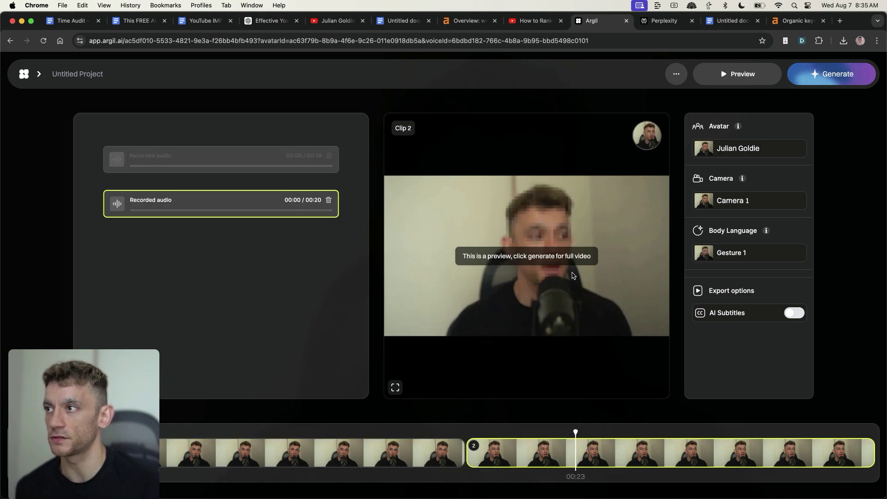
Start generating the video and read the credit usage explanation in the confirm dialog
click(842, 73)
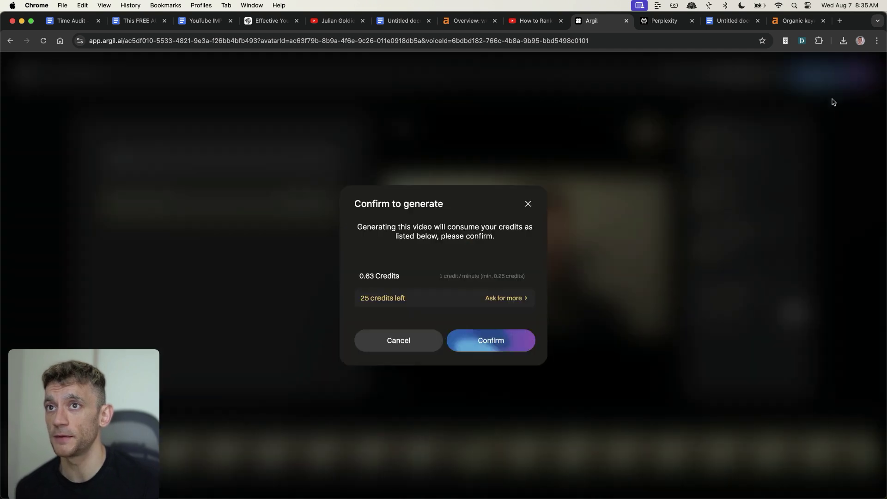
drag(444, 217, 554, 245)
click(508, 239)
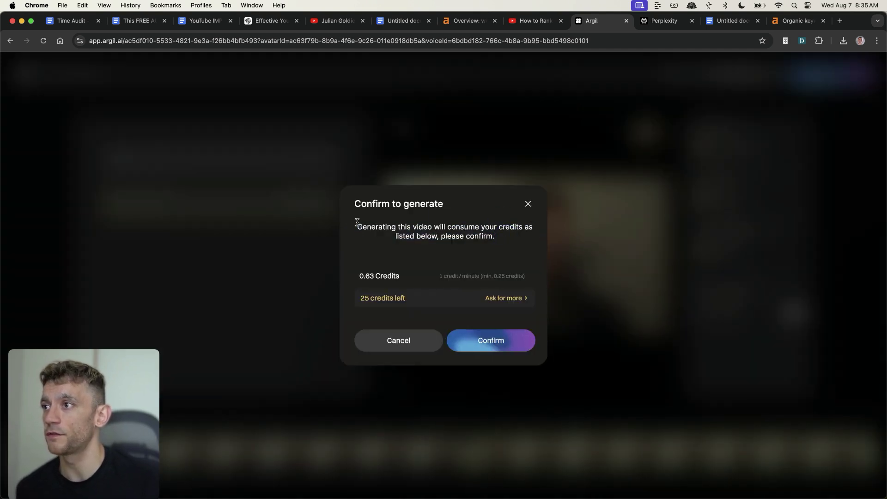
drag(355, 224, 541, 237)
click(542, 237)
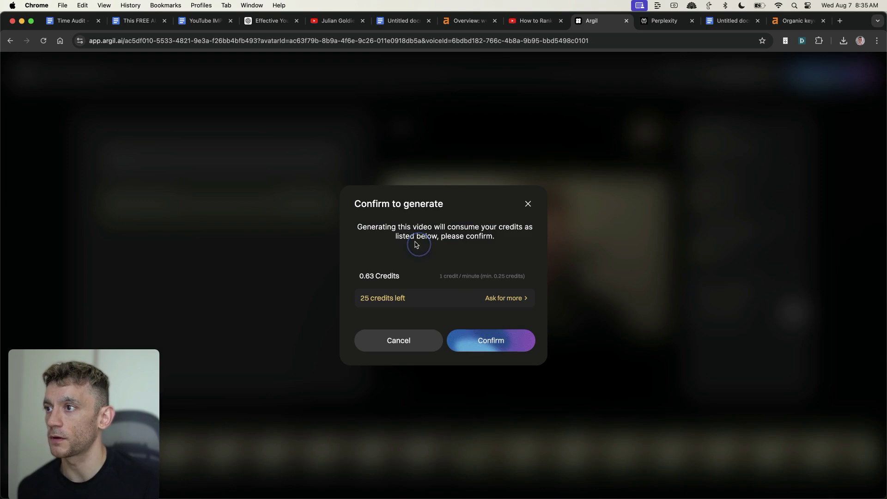
drag(359, 226, 508, 242)
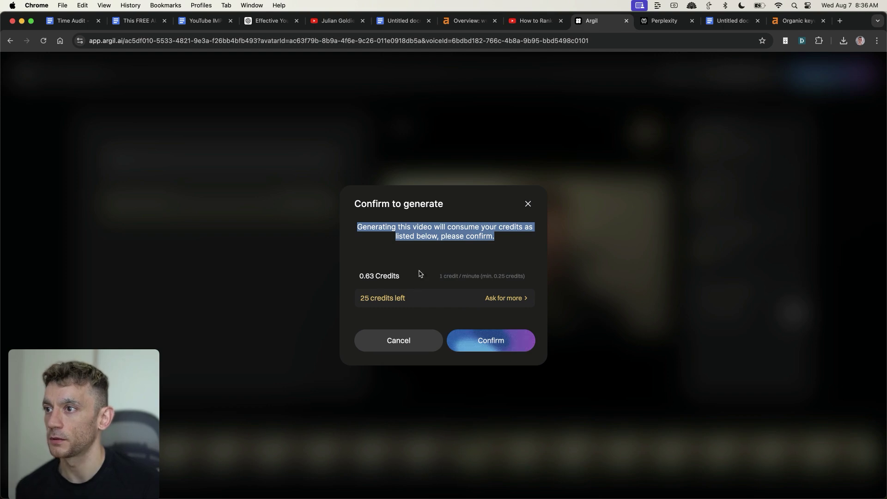
click(417, 287)
Check the 0.63 credit cost against the 25 credits left, then confirm generation
drag(357, 279, 401, 278)
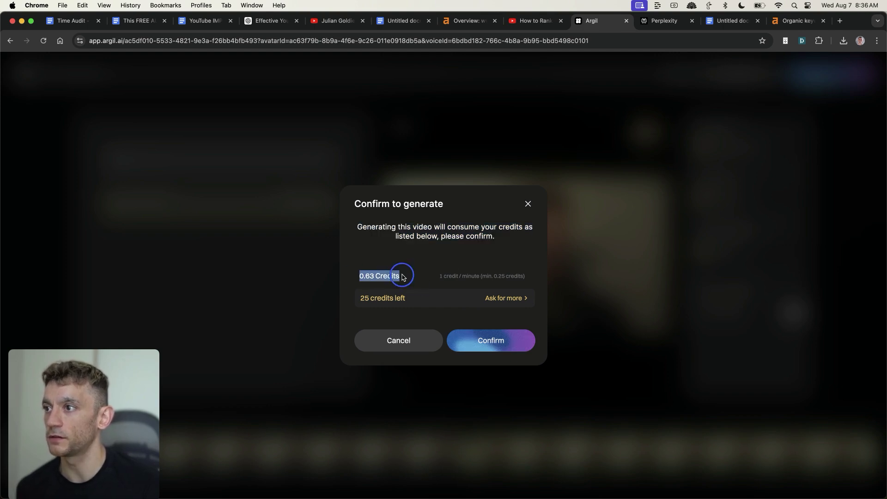
click(453, 273)
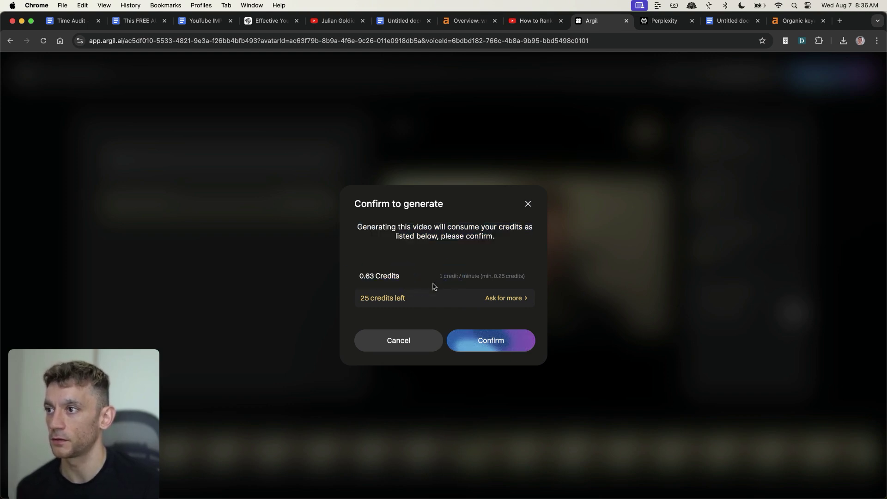
click(432, 291)
mouse_move(408, 297)
mouse_down()
mouse_move(348, 297)
mouse_move(403, 300)
mouse_up()
click(393, 284)
click(407, 302)
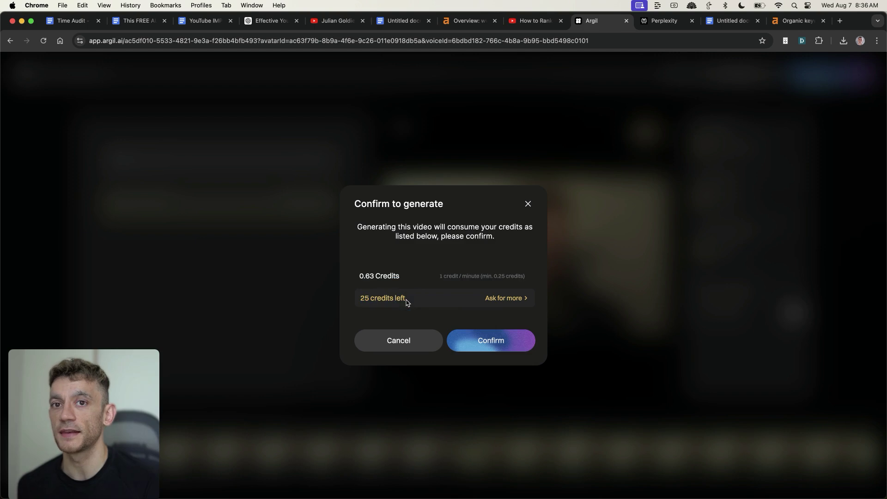
click(493, 349)
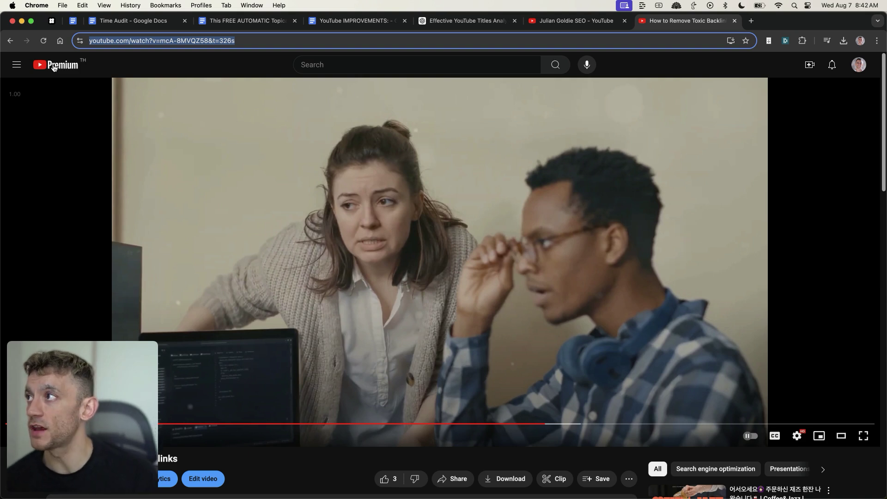
Check the Argil generation progress, then return to the toxic backlinks video and seek to about 0:17
click(51, 21)
click(665, 22)
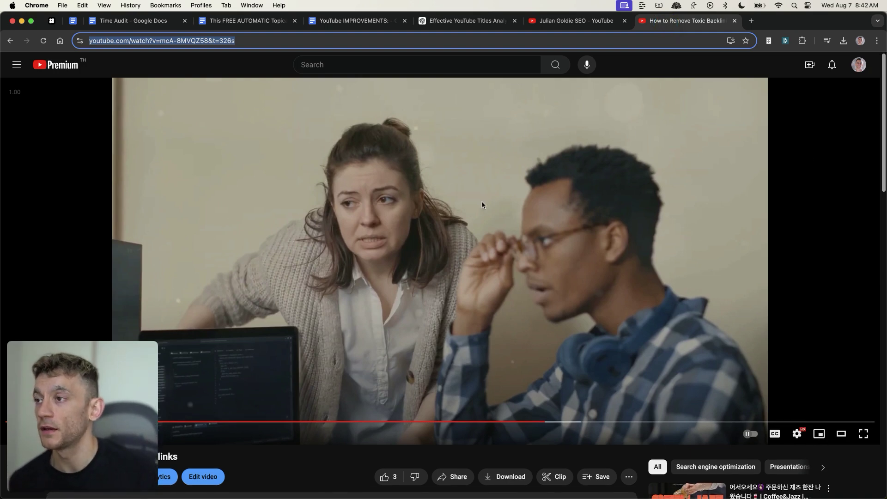
scroll(526, 231, down, 5)
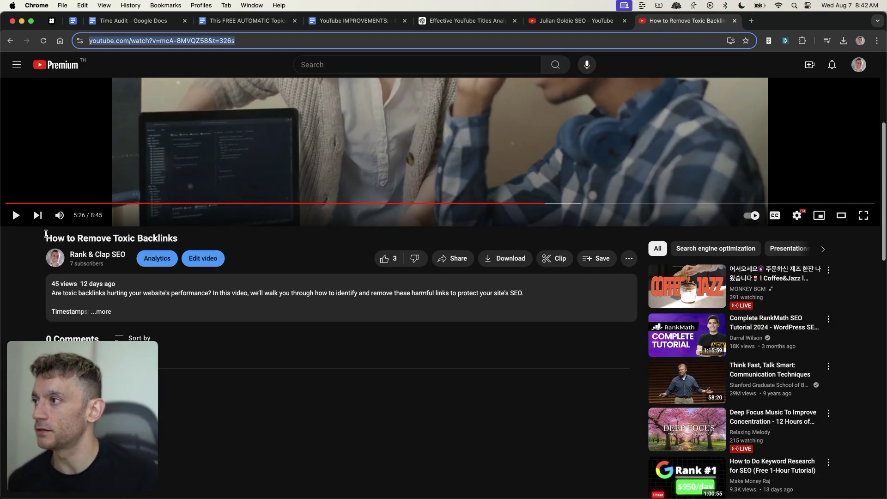
click(46, 233)
scroll(275, 293, down, 3)
scroll(275, 293, up, 5)
scroll(115, 296, down, 5)
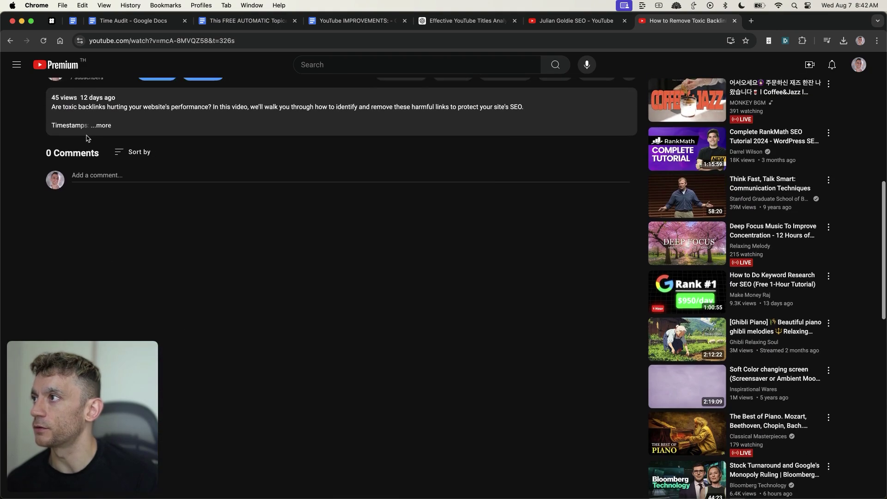
scroll(86, 138, up, 5)
drag(32, 210, 18, 212)
scroll(430, 229, up, 5)
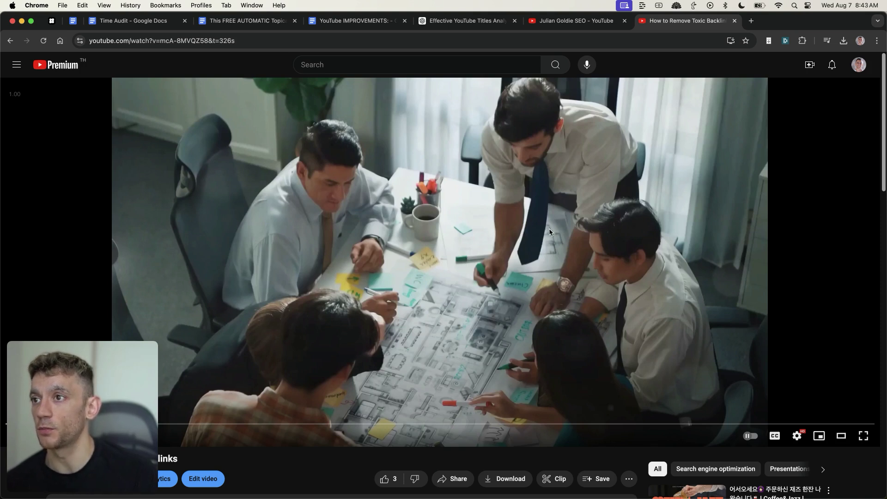
Play and pause the toxic backlinks video, jump to 4:50, then close its tab
click(544, 273)
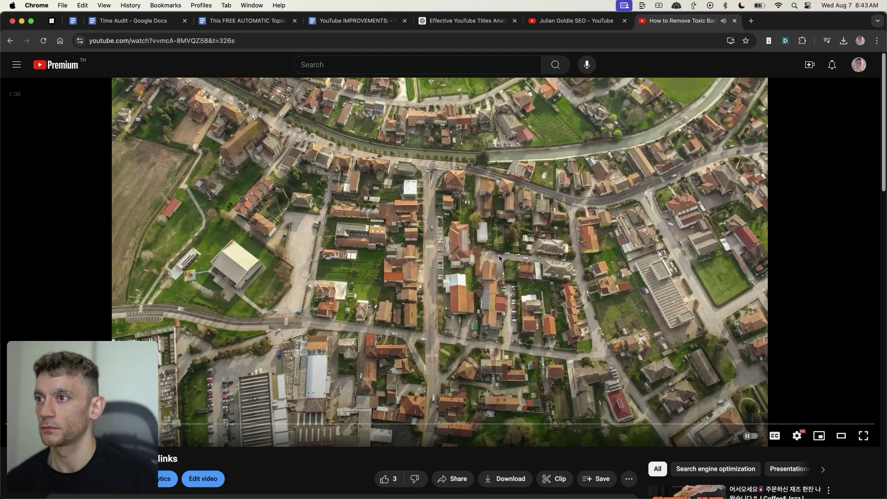
click(499, 258)
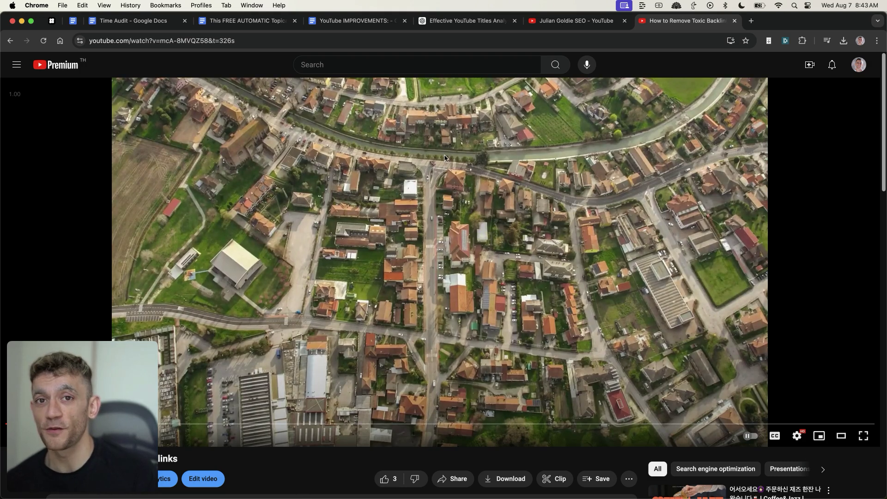
scroll(274, 306, down, 5)
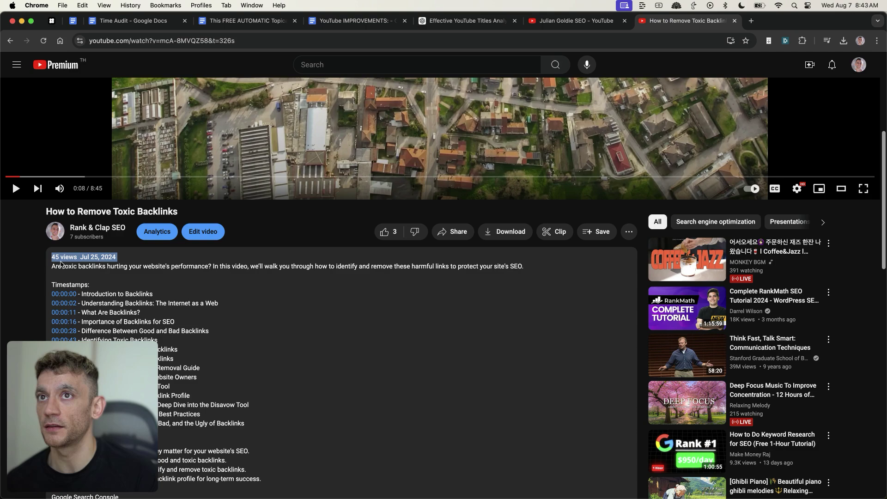
scroll(478, 307, up, 5)
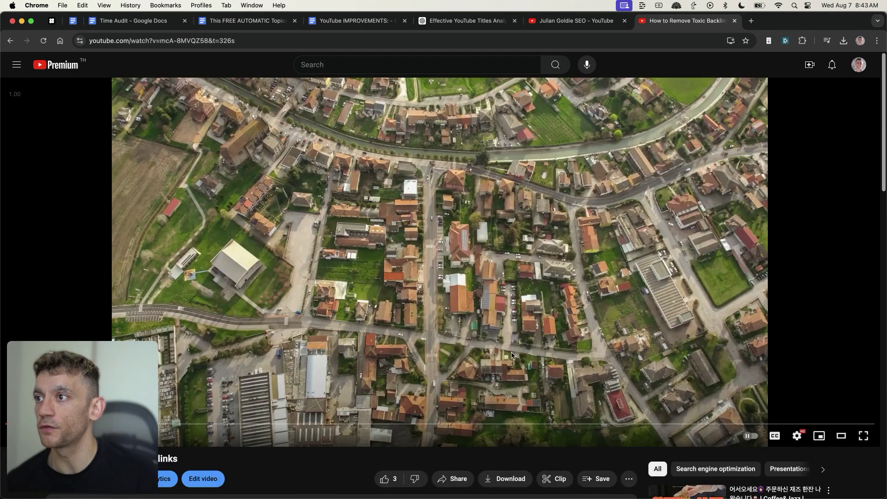
scroll(480, 324, down, 5)
scroll(482, 369, up, 5)
click(485, 421)
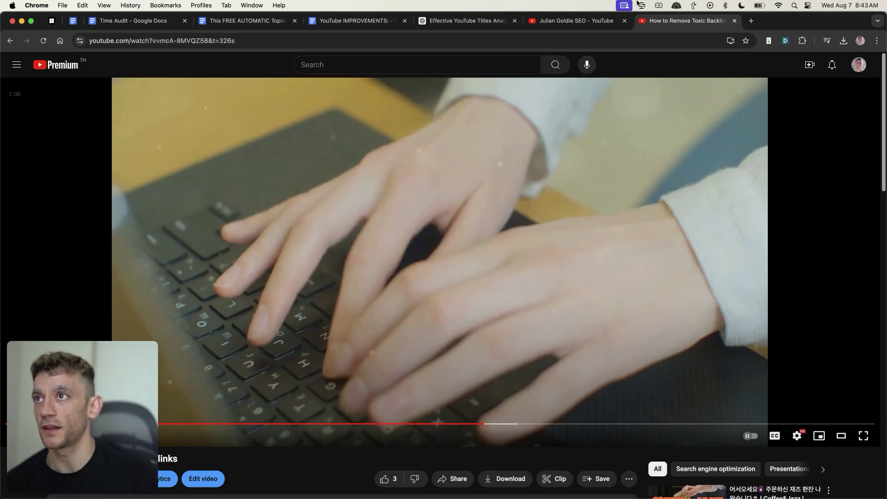
key(super+w)
Expand the Google monopoly video's description and open the FREE SEO strategy Session link
click(354, 161)
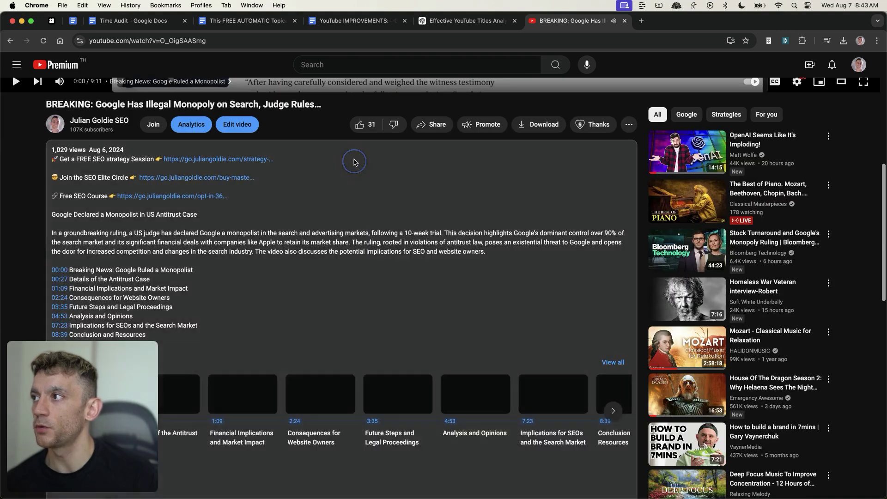
scroll(422, 236, up, 8)
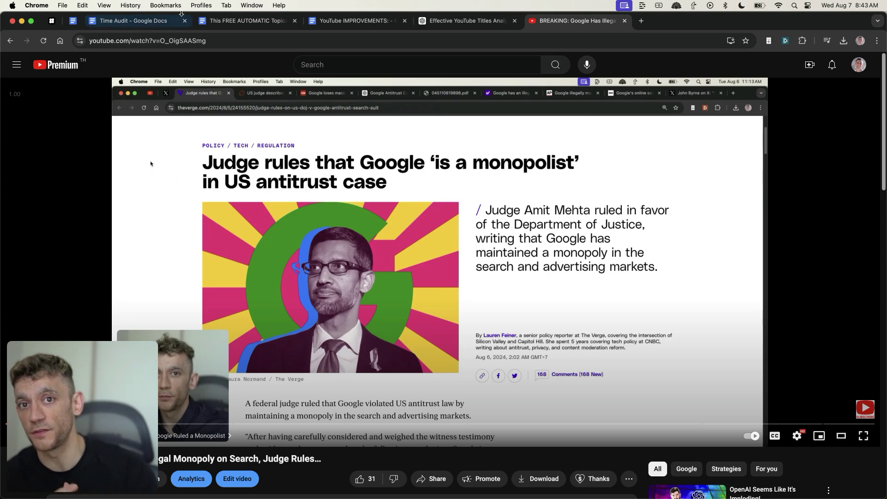
scroll(221, 223, down, 8)
super+click(218, 162)
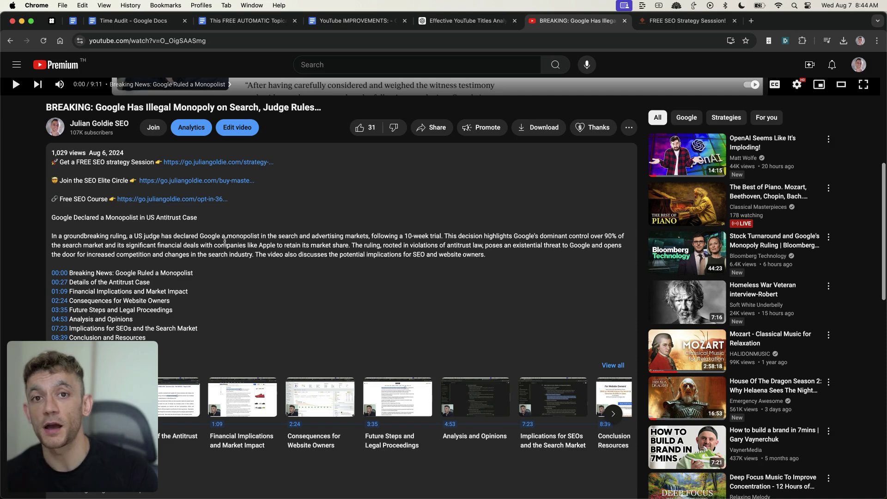
View the strategy session landing page in the new tab, then return to the video
scroll(460, 236, up, 8)
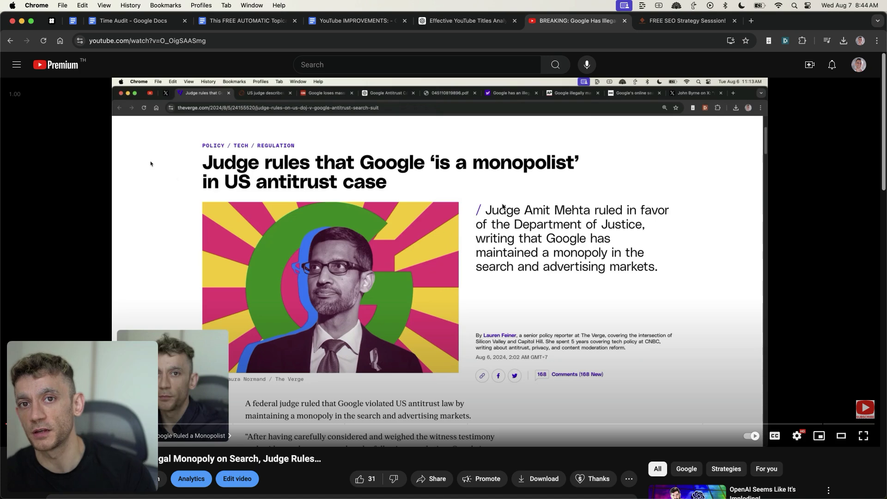
scroll(428, 79, down, 5)
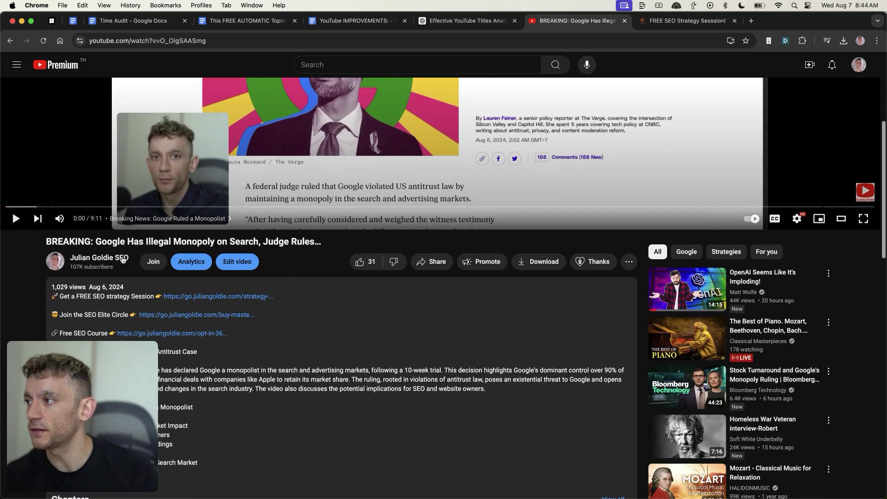
scroll(381, 319, up, 5)
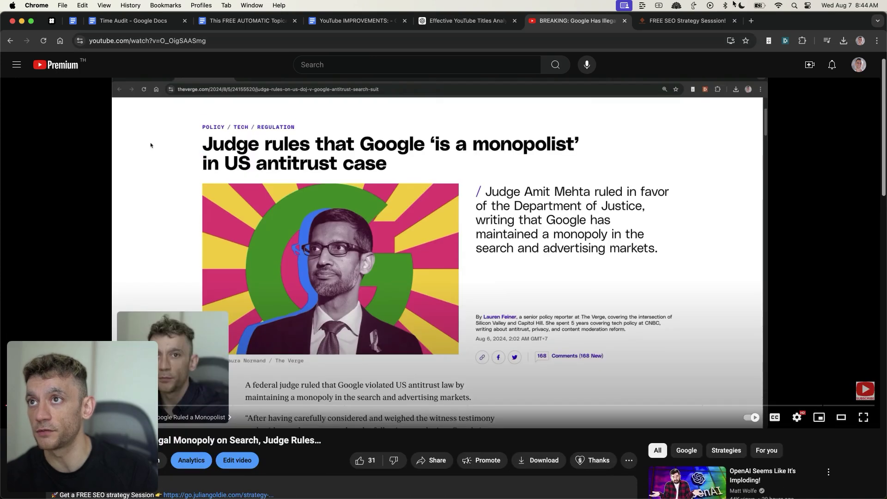
key(ctrl+Tab)
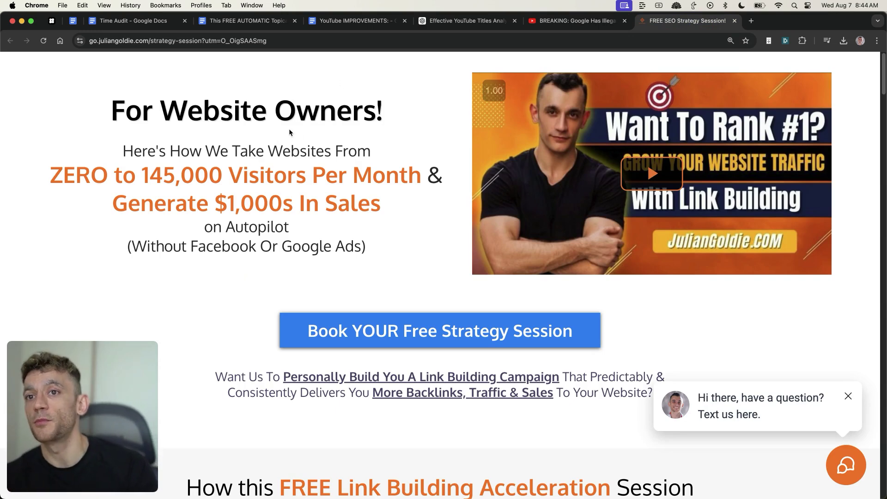
key(ctrl+shift+Tab)
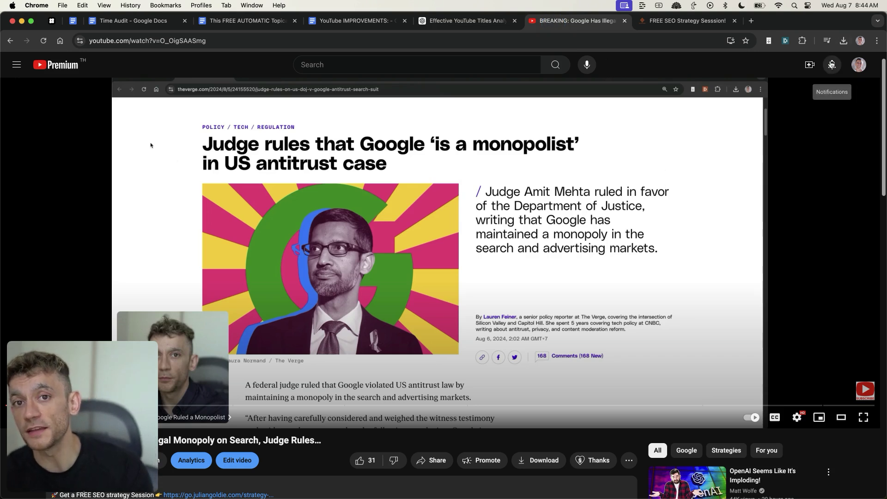
click(858, 64)
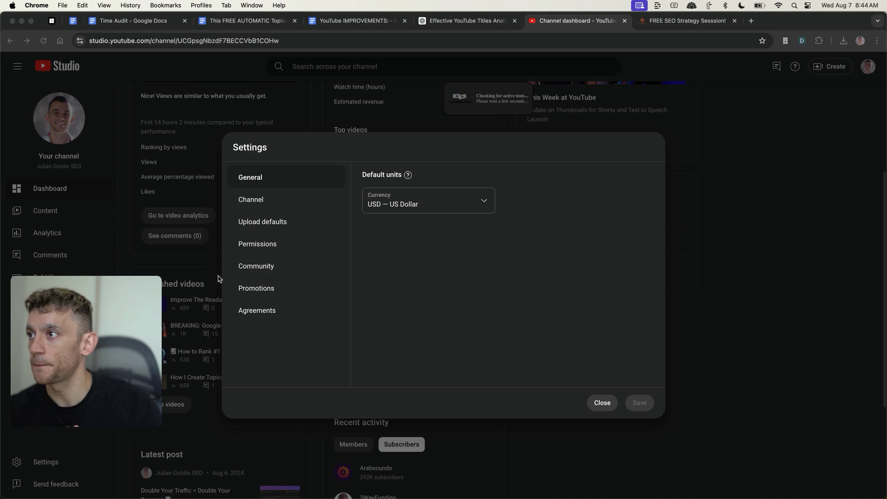
Review the Upload defaults description with its SEO session links, then close Settings and the Studio tab
click(289, 223)
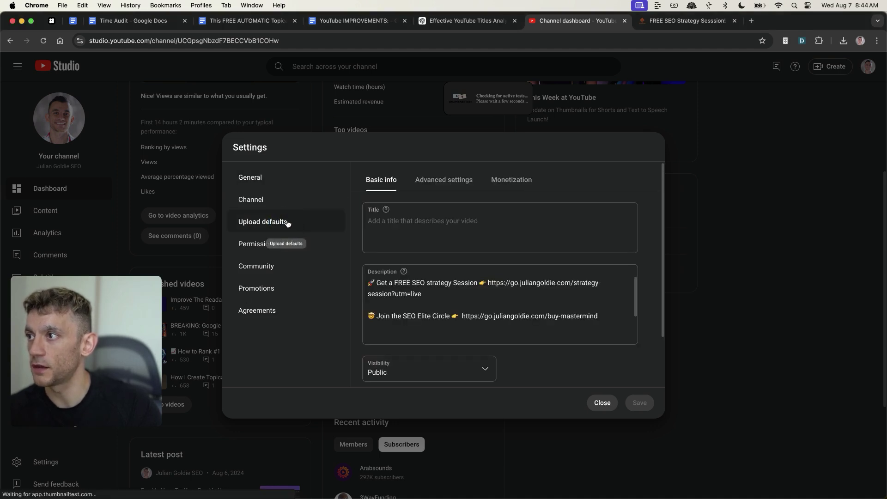
scroll(491, 244, down, 2)
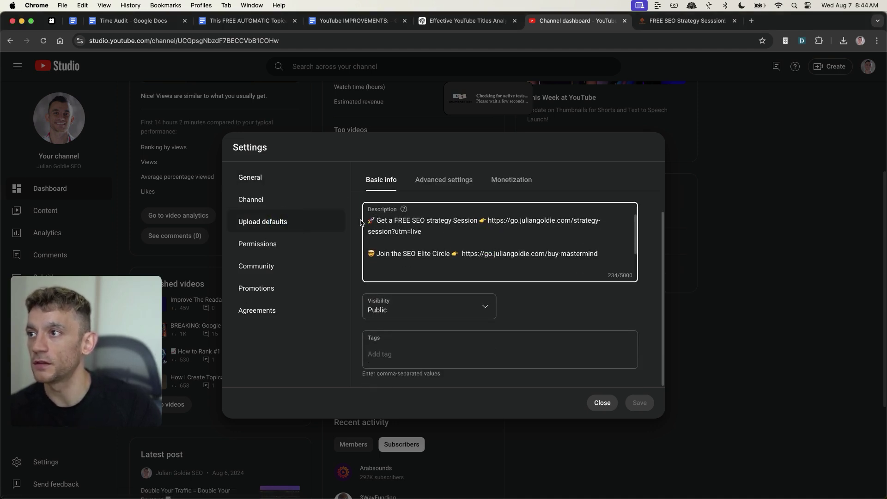
drag(375, 212, 608, 234)
scroll(608, 234, up, 5)
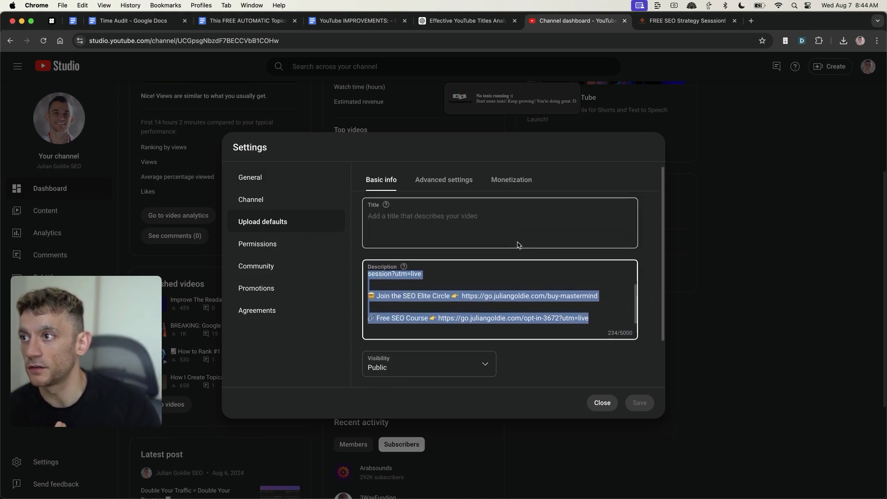
click(512, 288)
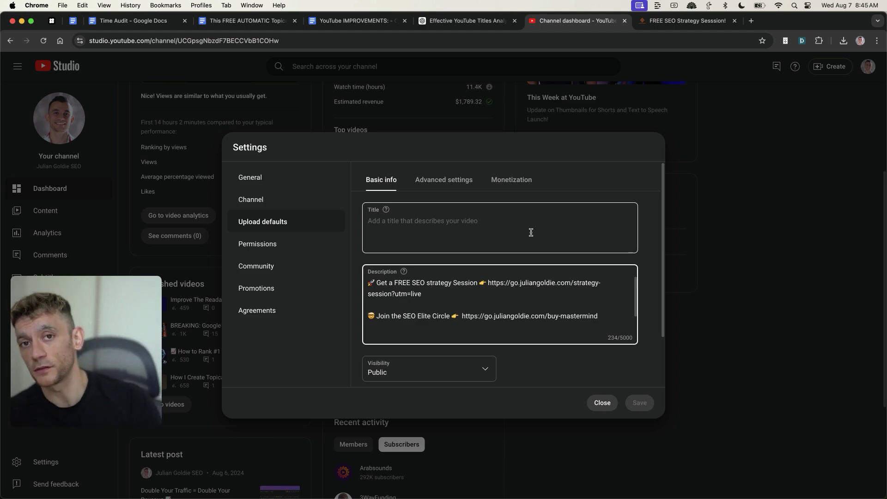
scroll(536, 286, down, 2)
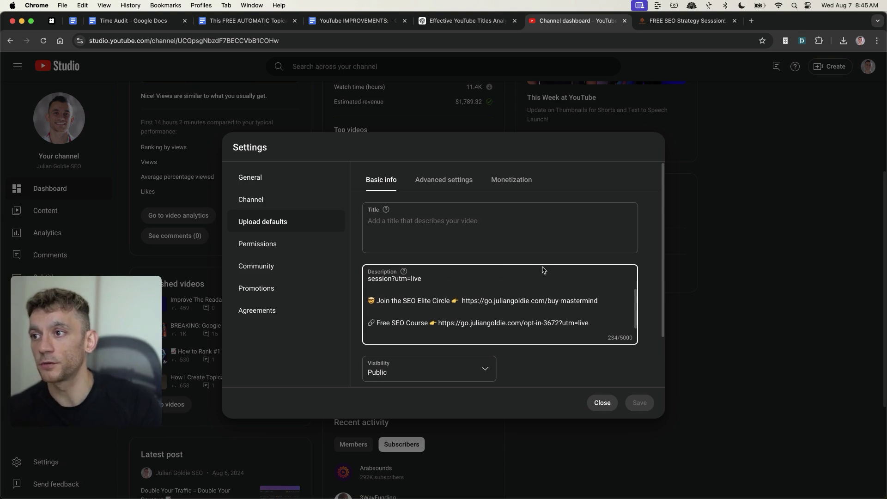
scroll(528, 288, up, 2)
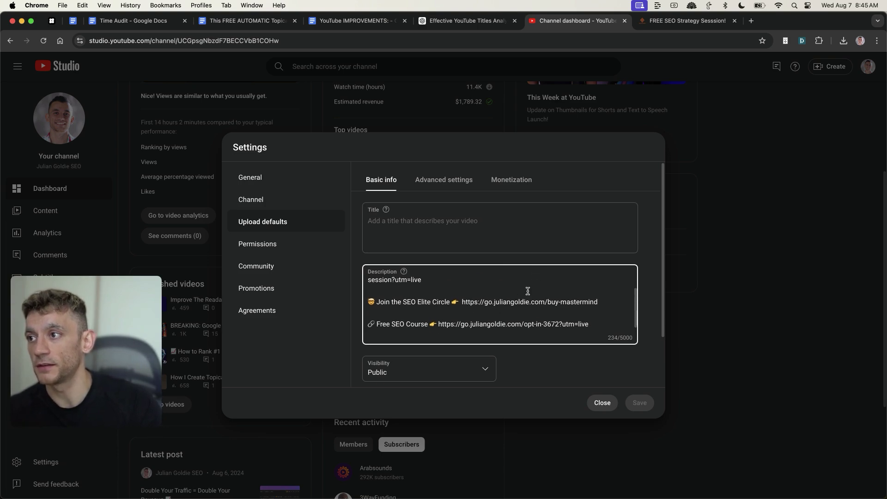
click(602, 402)
key(super+w)
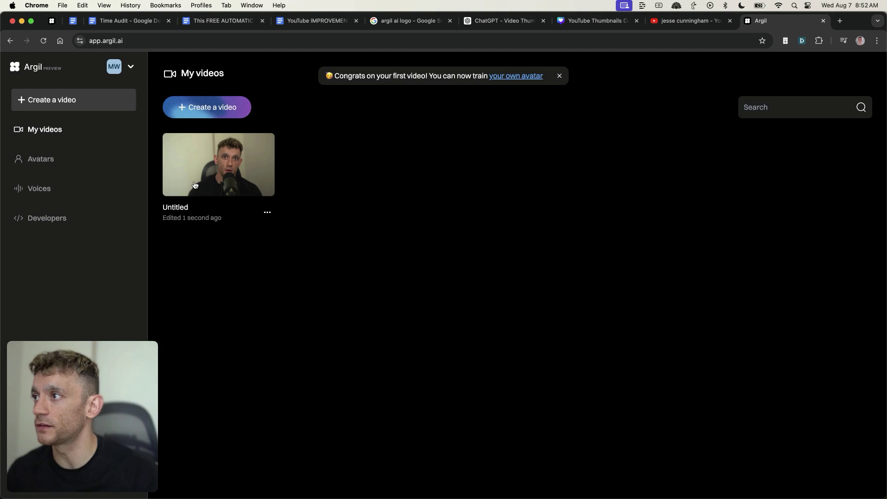
Open the Untitled video from My videos and show Clip 1's body language options
click(219, 167)
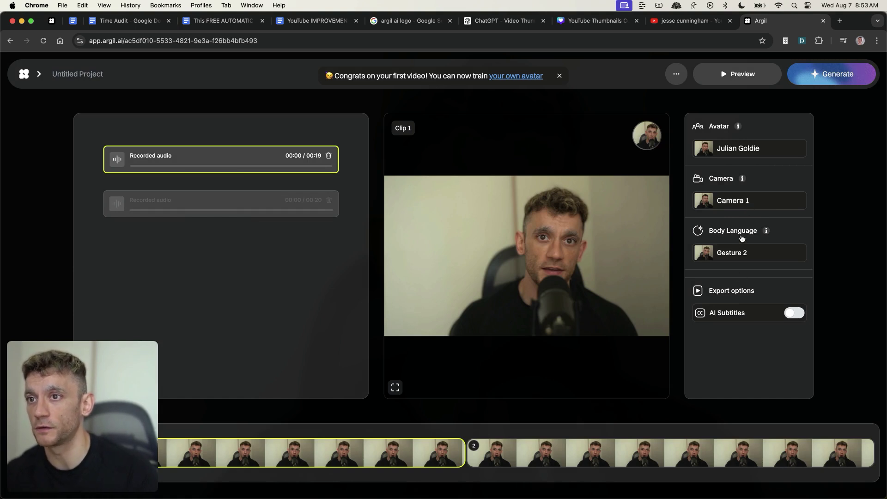
click(739, 252)
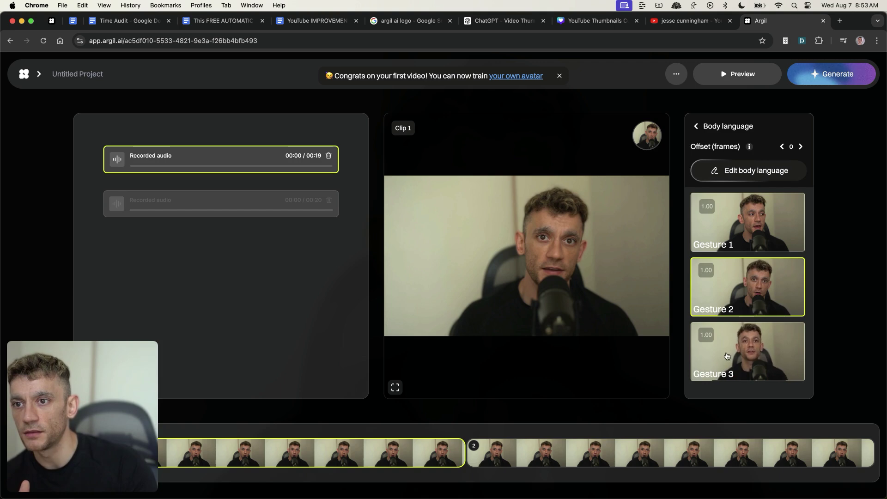
Play a preview of the Untitled Project video
mouse_move(322, 240)
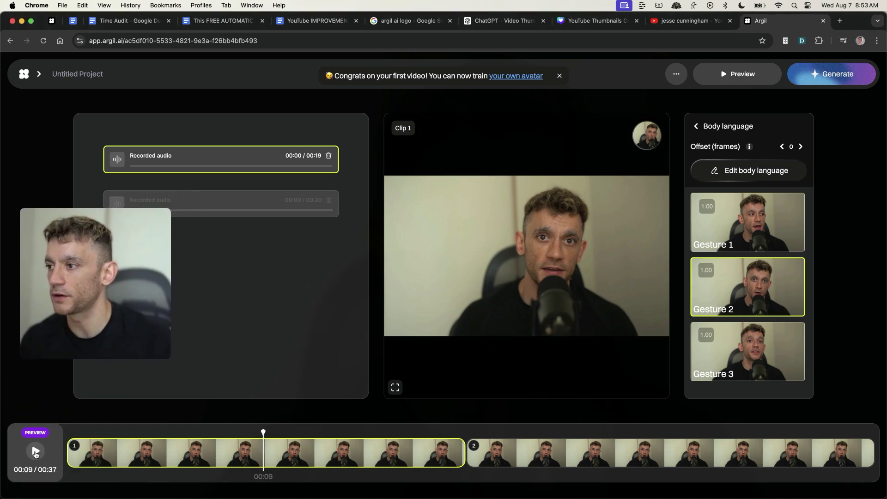
click(36, 452)
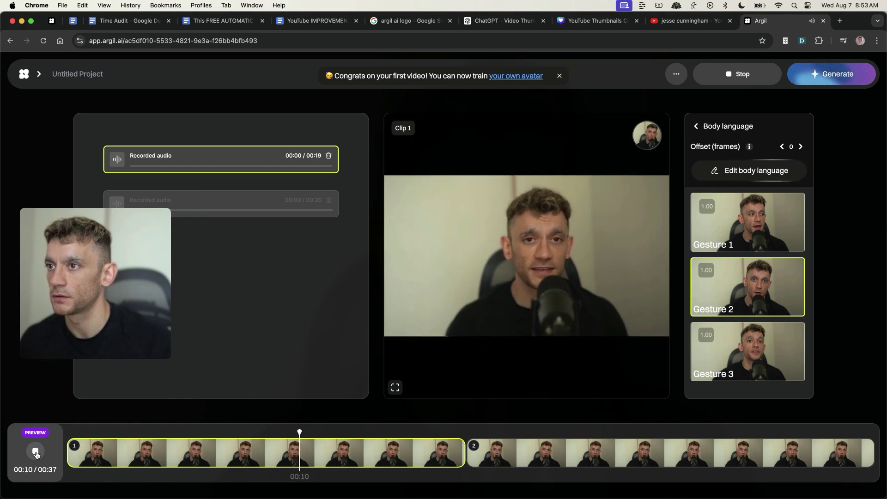
Pause the preview, switch Clip 2 from its gesture to Gesture 3, preview it, and step the offset up to 3
click(36, 452)
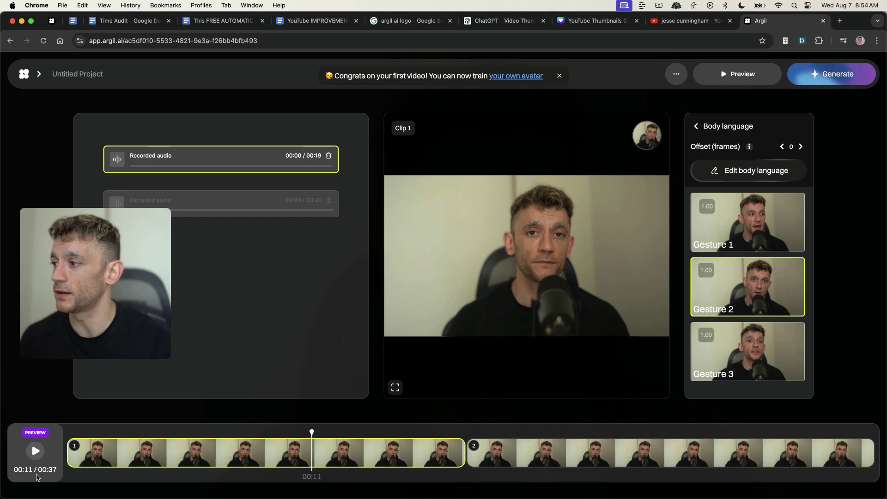
click(36, 451)
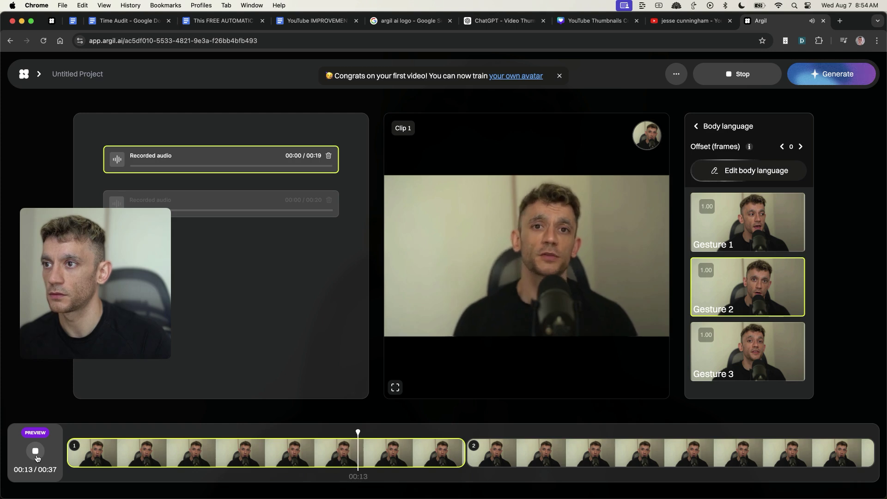
click(36, 451)
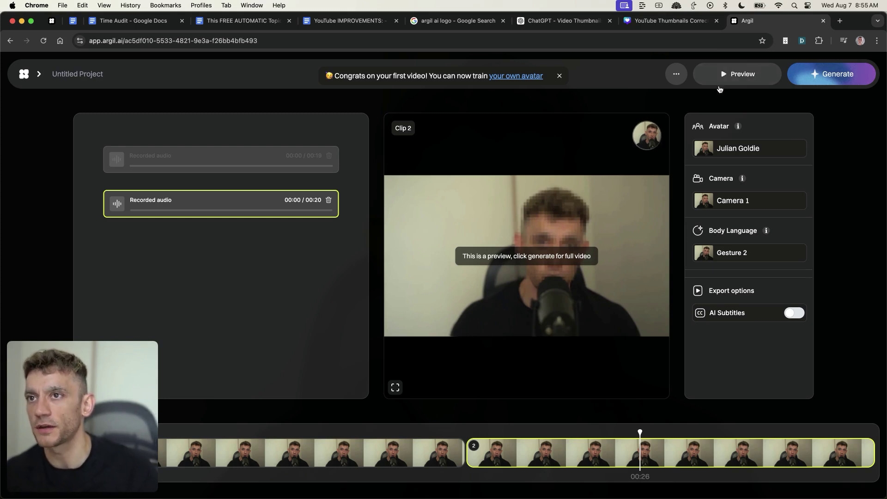
click(743, 240)
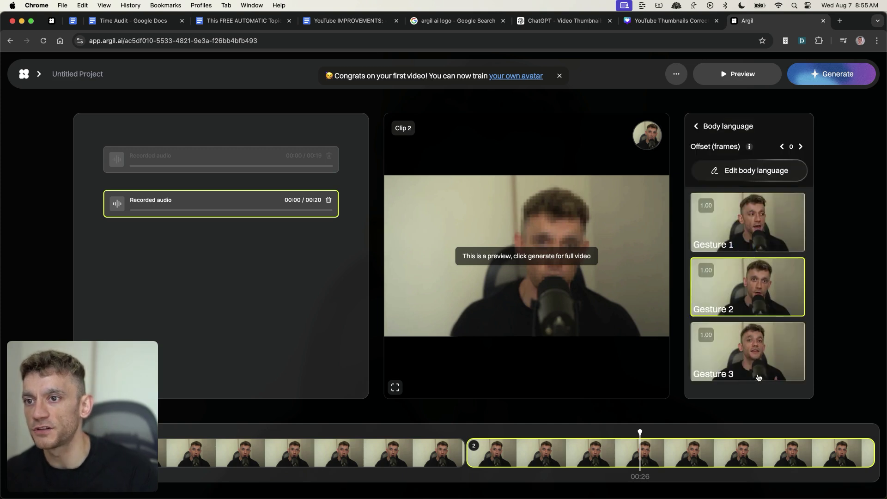
click(789, 346)
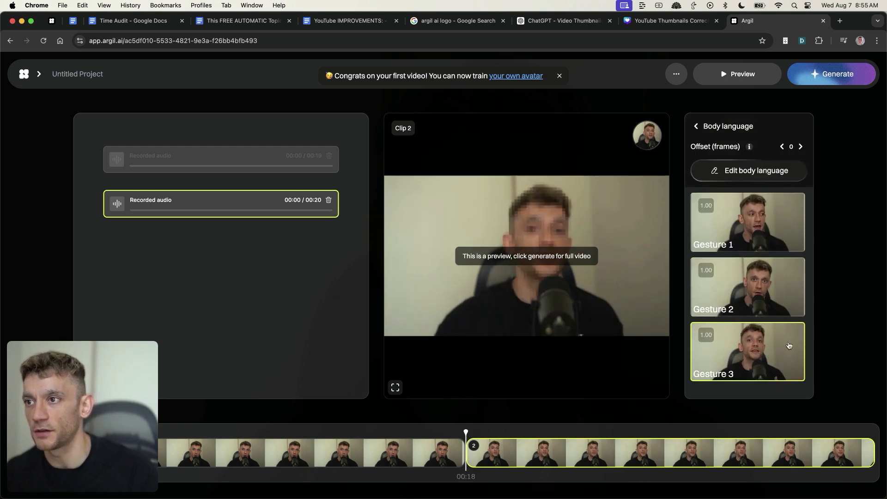
click(740, 76)
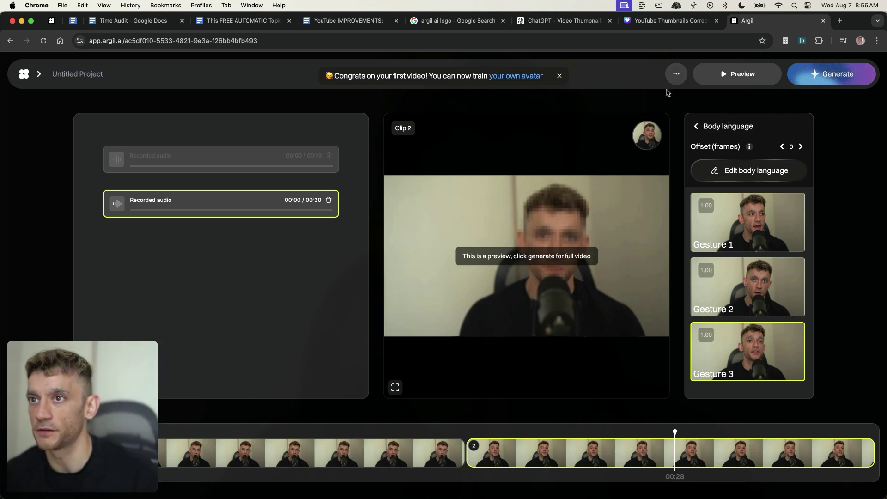
click(800, 147)
click(800, 147)
click(800, 146)
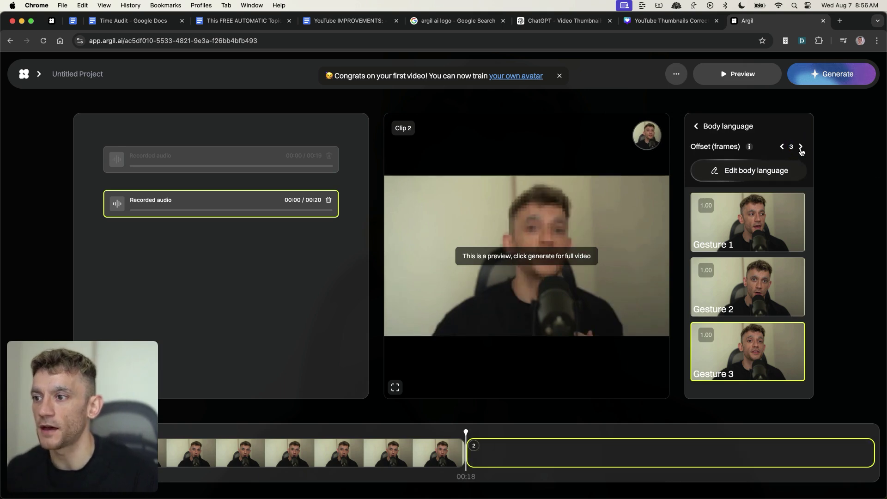
Read the 'When to use offset?' section of the offset guide, then close the tab and leave
click(800, 146)
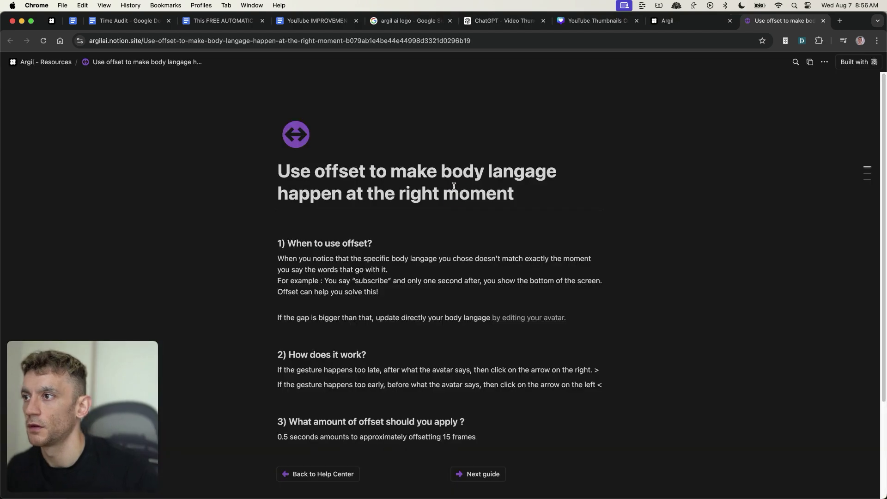
drag(276, 239, 372, 243)
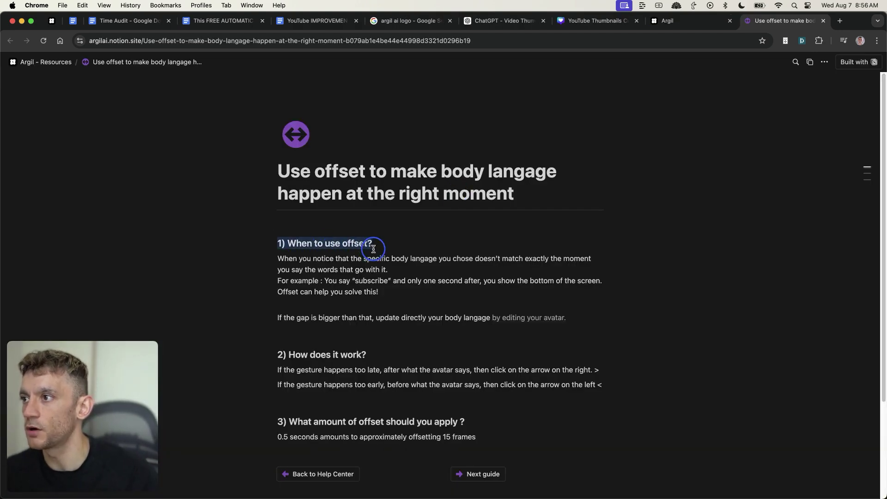
click(272, 261)
drag(273, 261, 518, 301)
click(518, 301)
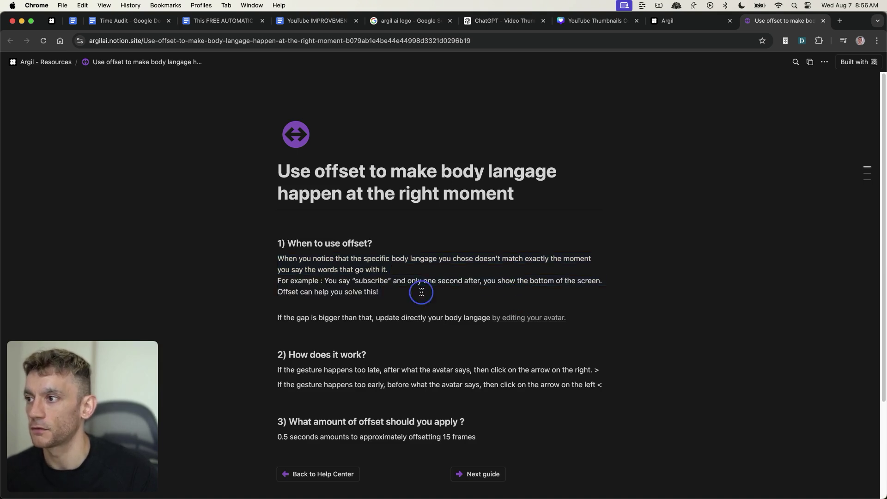
click(547, 306)
key(super+w)
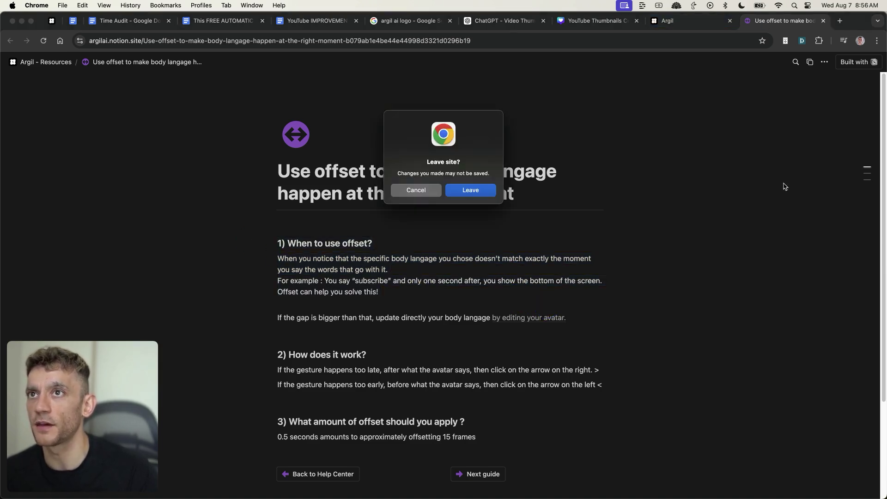
click(456, 194)
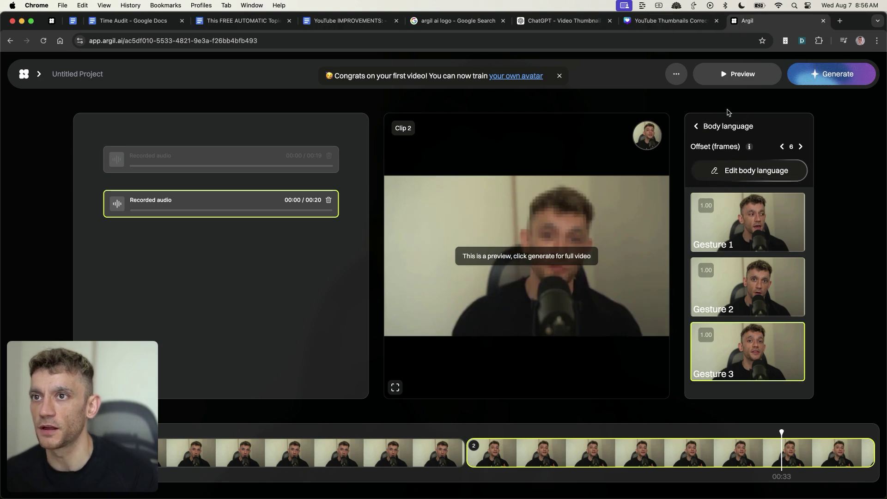
Open Edit body language, read the Train a new avatar tips, then go back to My videos
click(786, 171)
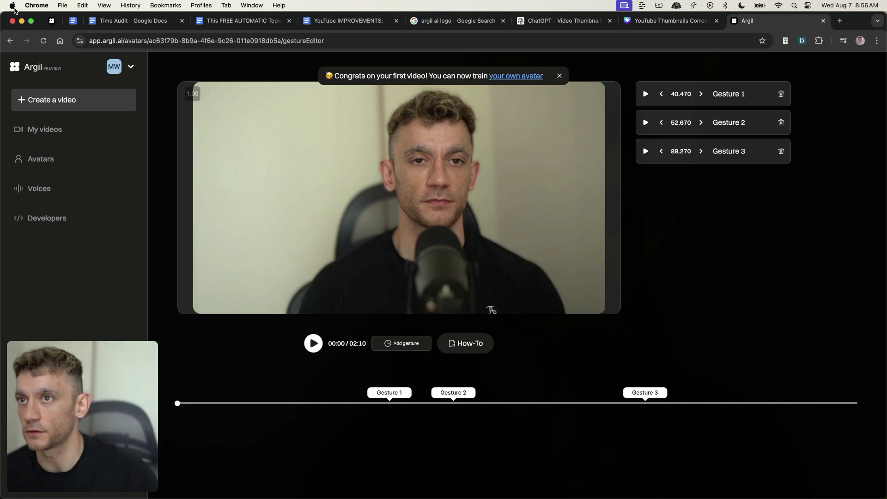
click(40, 159)
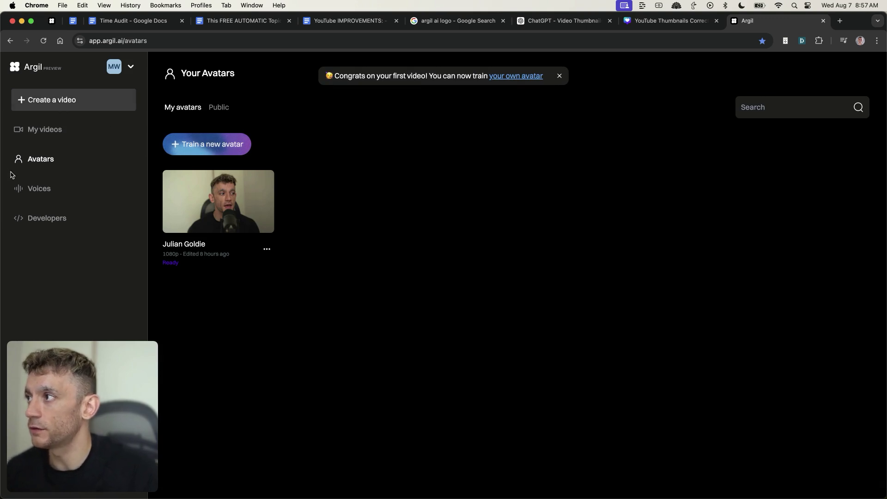
click(184, 148)
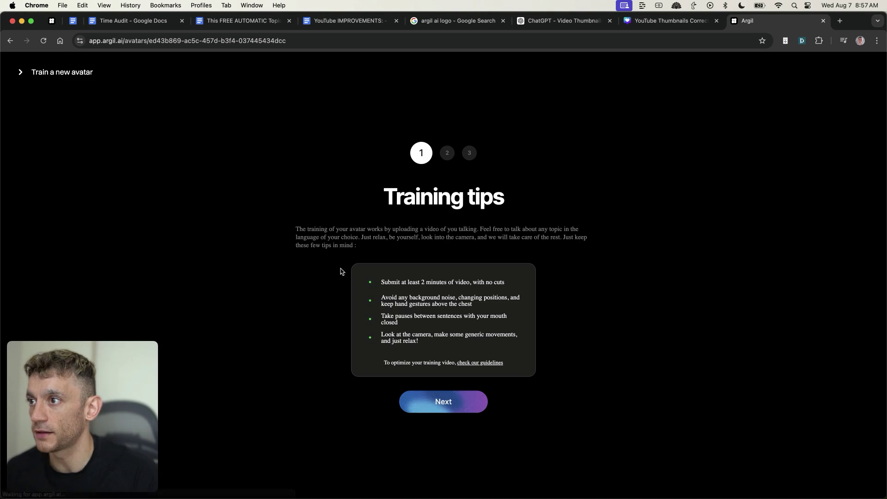
drag(376, 198, 574, 425)
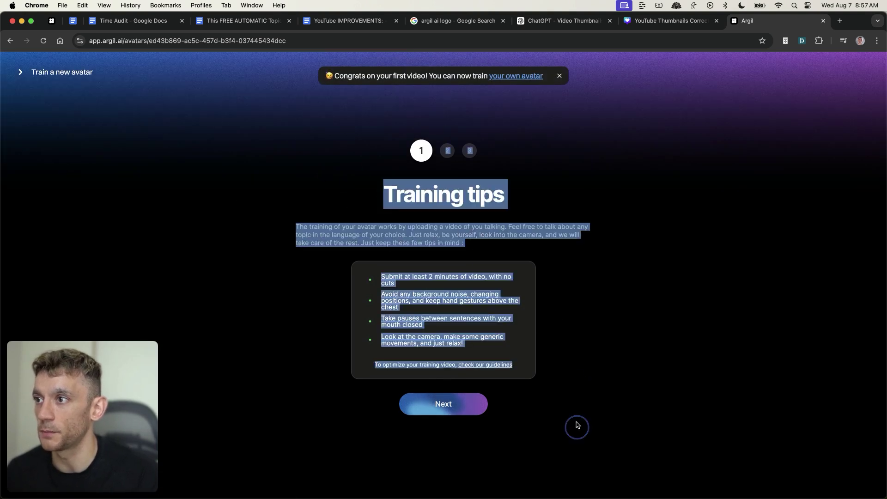
click(574, 426)
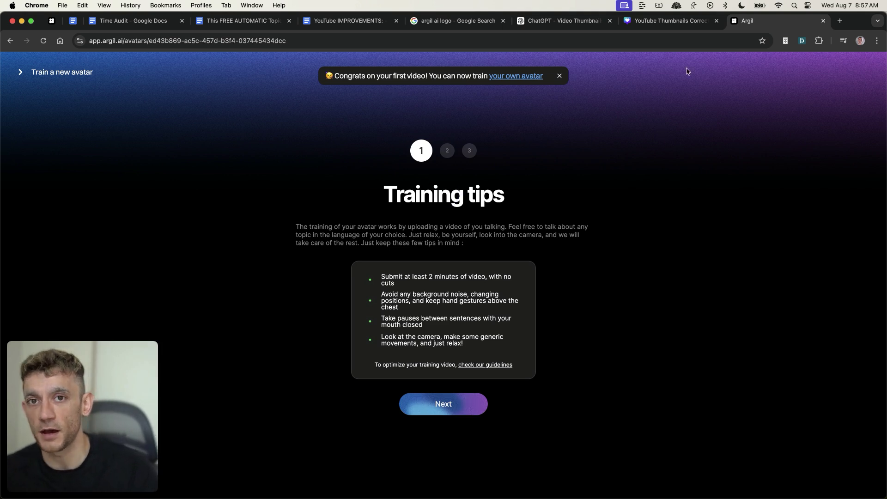
click(24, 73)
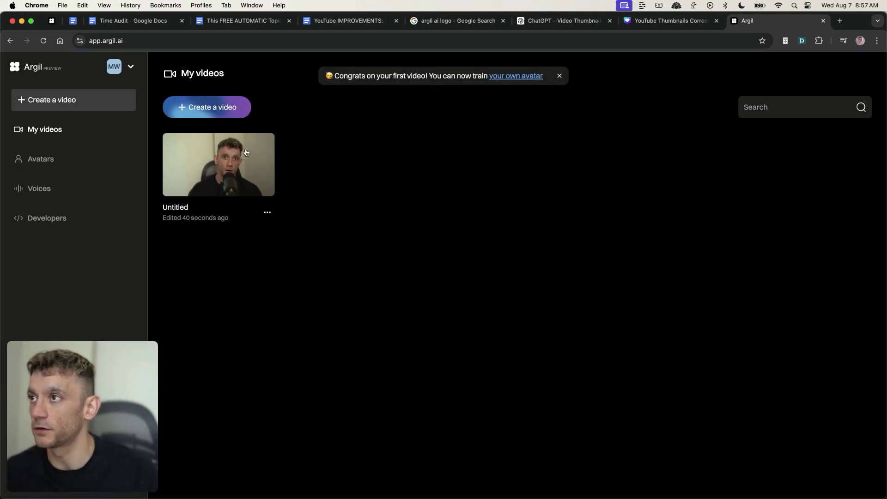
Download the Untitled video as an MP4, jump to 00:27 to confirm it plays, then close the player
click(267, 212)
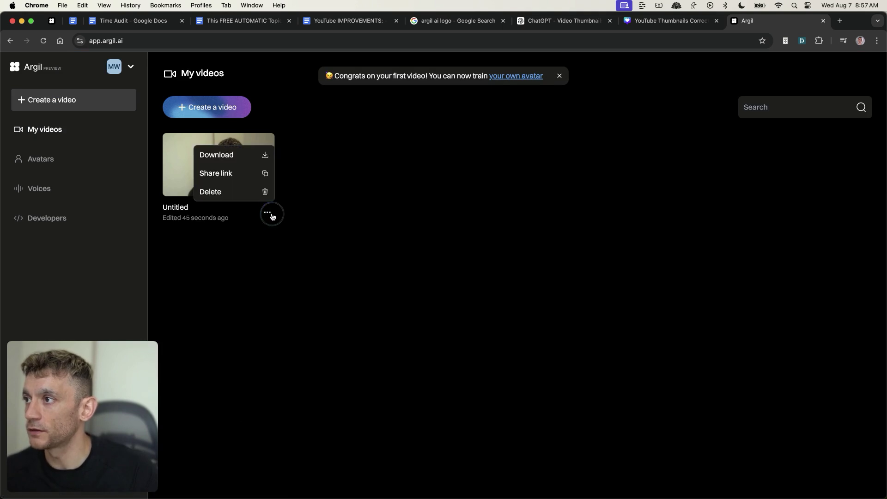
click(200, 152)
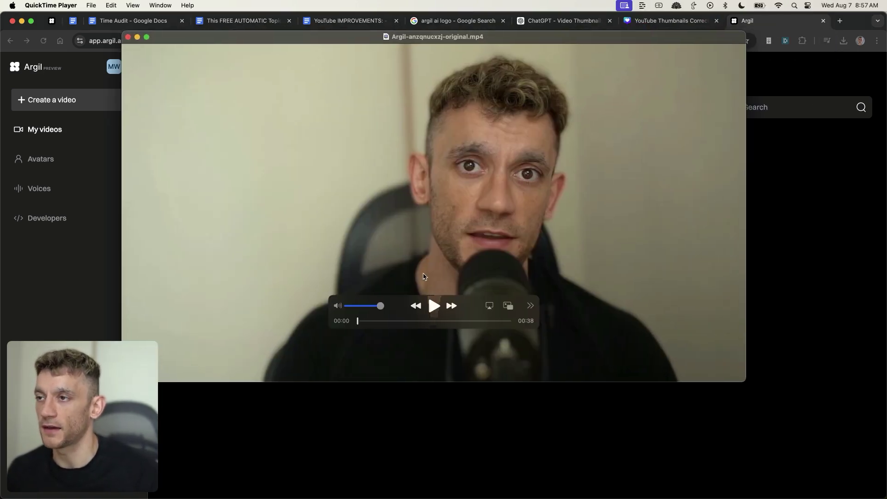
click(469, 318)
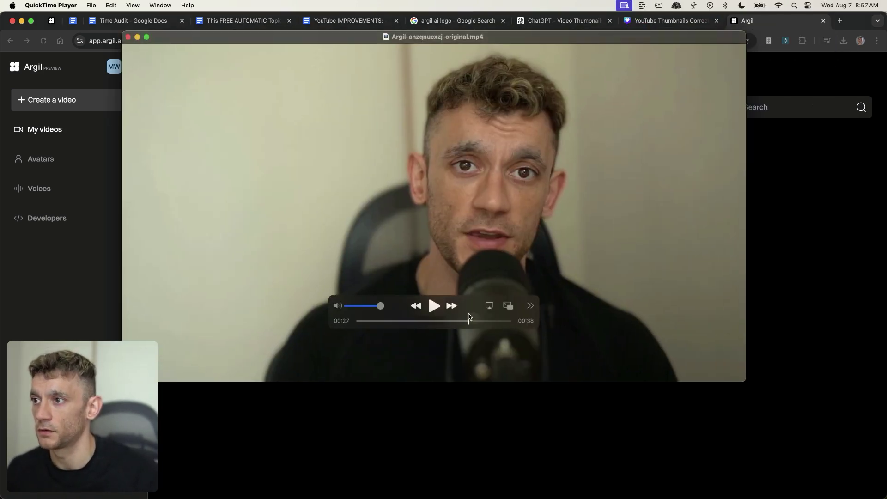
key(super+q)
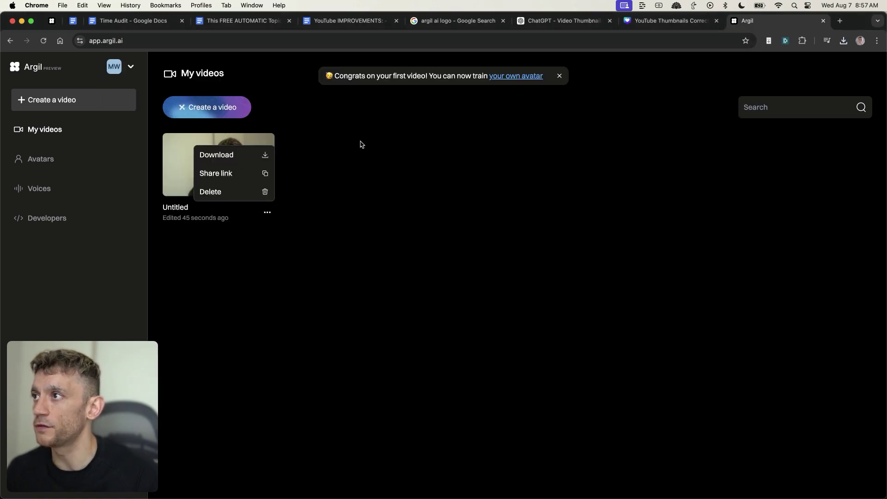
click(361, 143)
Start a new video with Educational as the goal, then back out to the My videos home
click(209, 119)
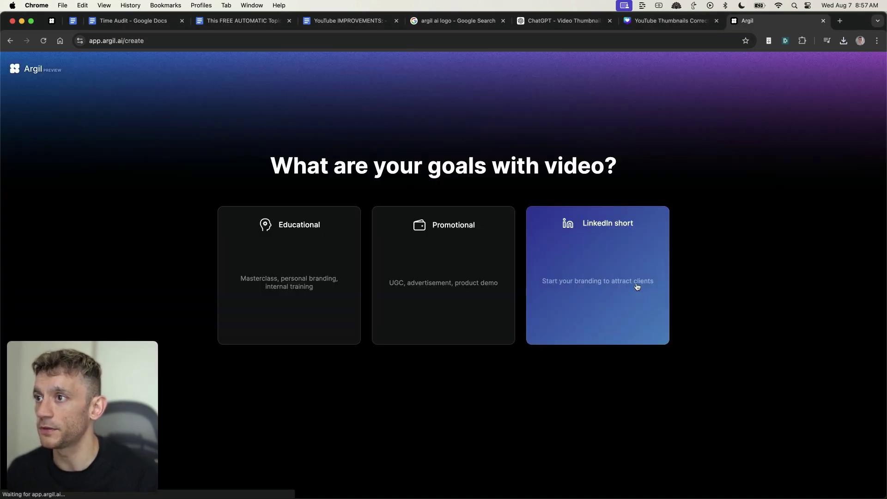
click(277, 257)
drag(294, 168, 583, 194)
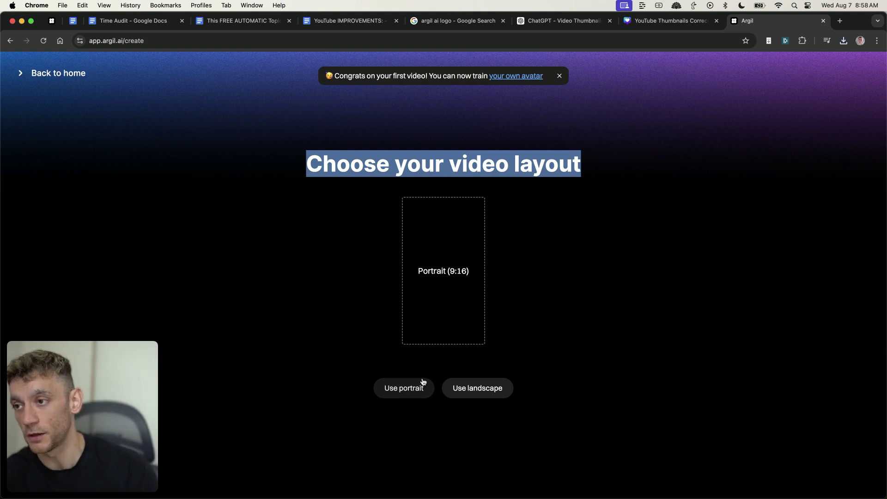
click(474, 165)
key(super+bracketleft)
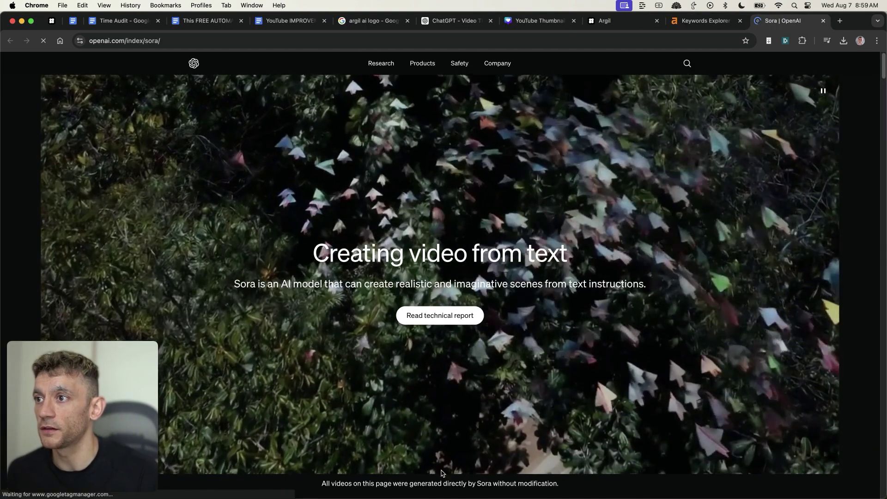
Browse the Sora sample videos, advancing the carousel once, then switch to the Ahrefs Dashboard
scroll(533, 400, down, 10)
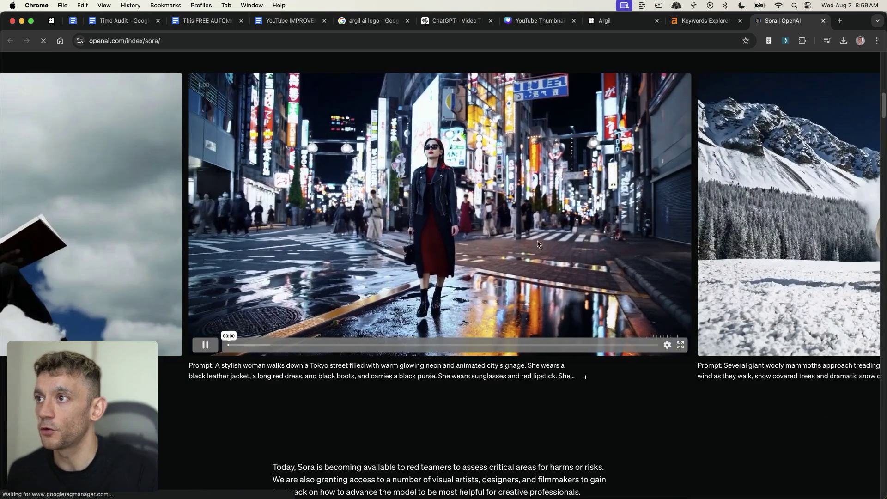
scroll(498, 322, up, 2)
click(453, 113)
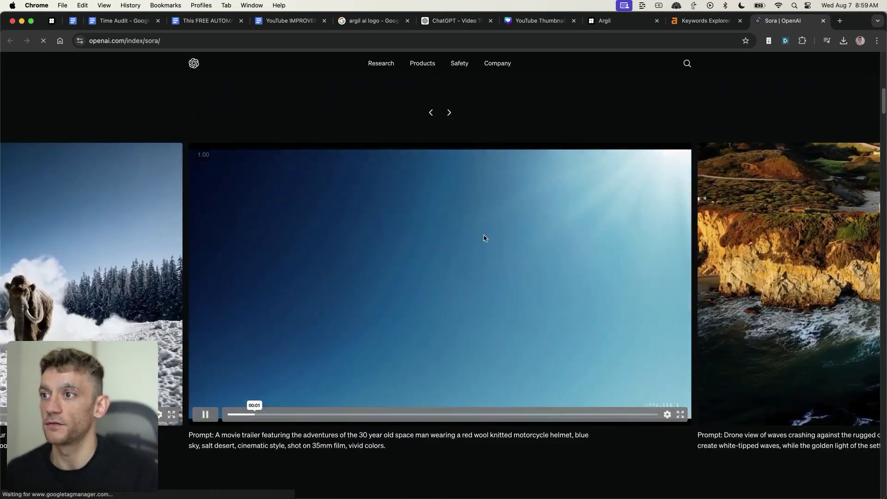
scroll(534, 289, up, 5)
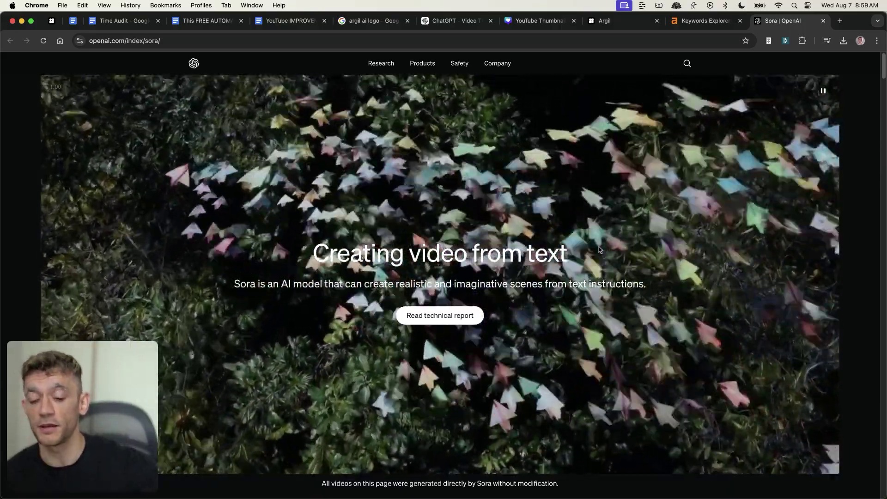
click(422, 140)
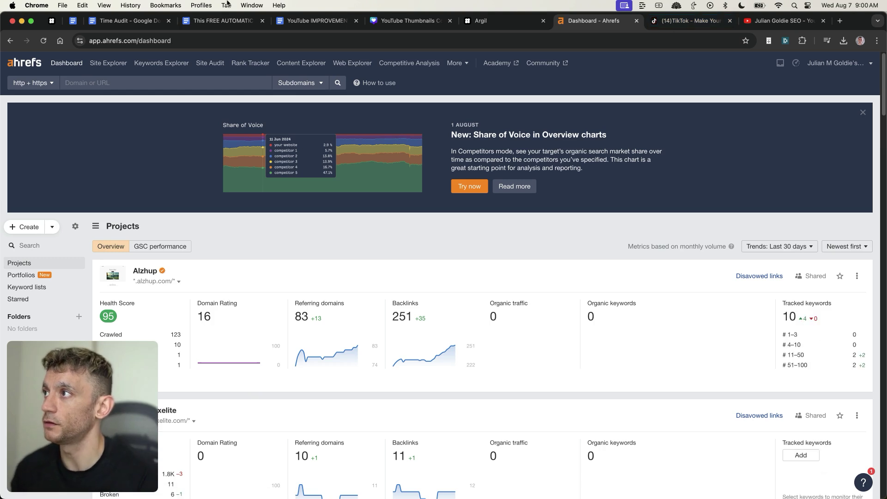
Look up tiktok.com in Site Explorer and open its 149M organic keywords list
click(152, 83)
text(tiktok.co)
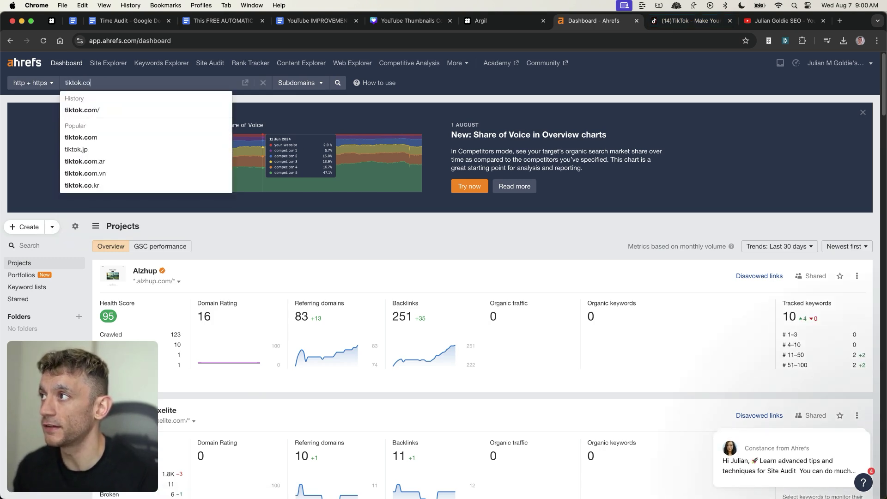
key(Return)
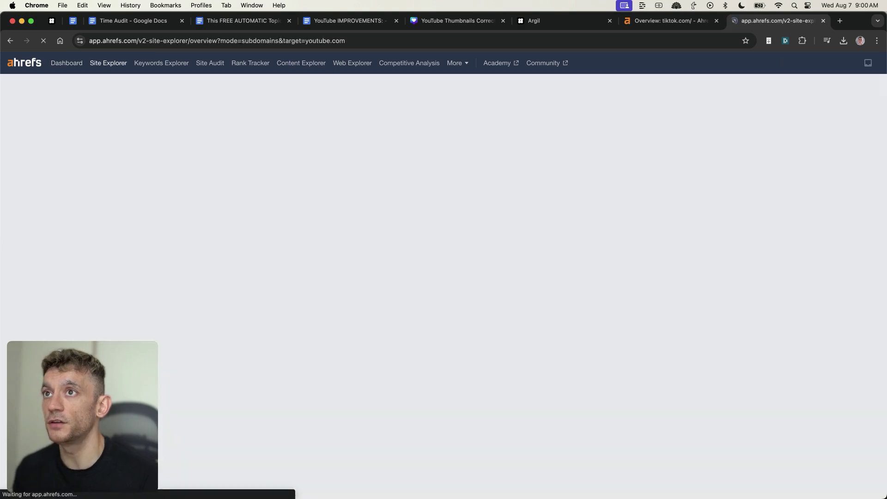
key(ctrl+shift+Tab)
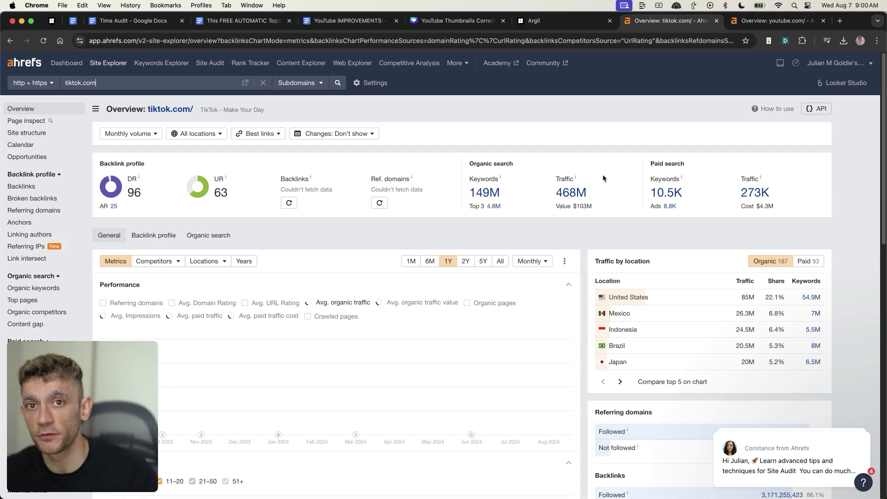
click(492, 192)
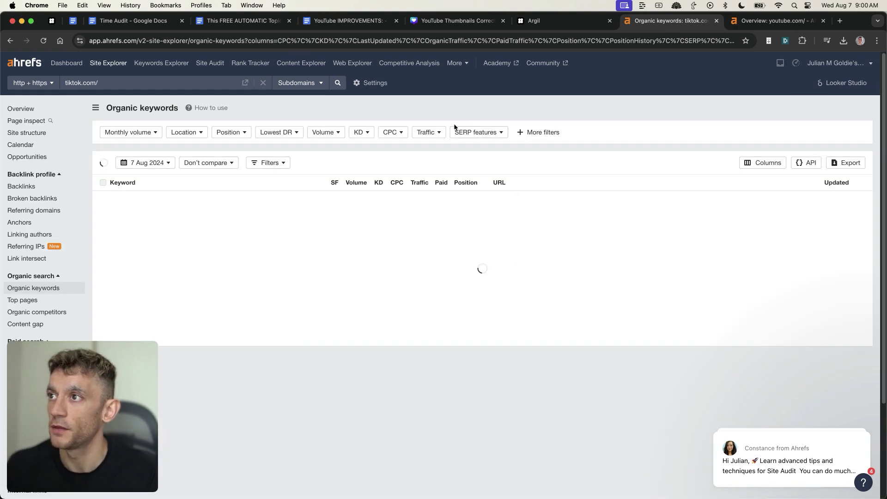
Open youtube.com's Organic keywords report
triple_click(123, 80)
click(772, 20)
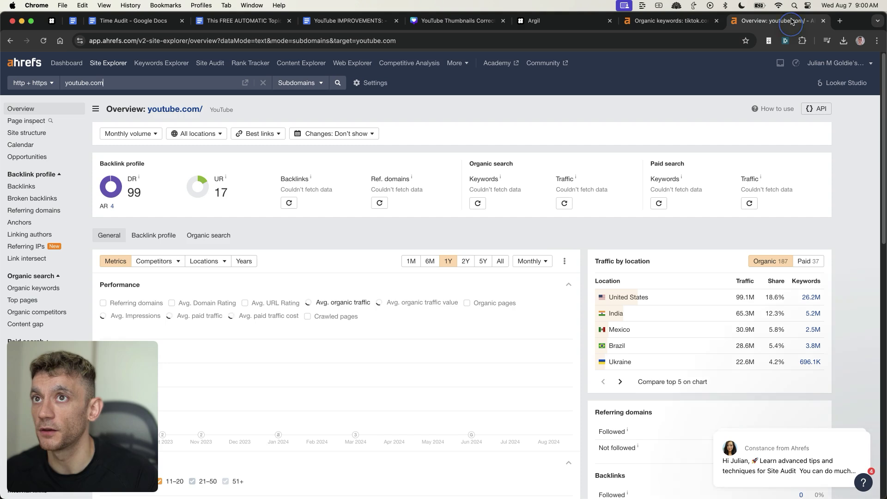
click(37, 286)
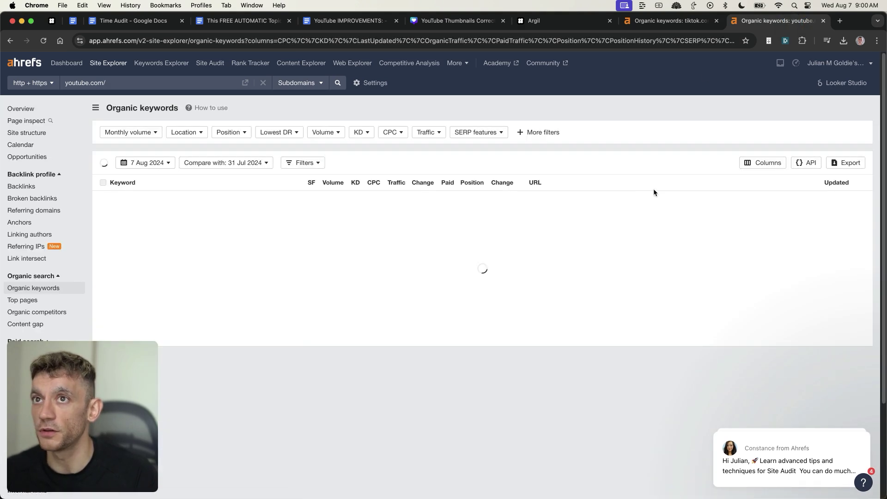
Filter youtube.com's keywords to those containing chatgpt, then return to tiktok.com's keywords
click(544, 134)
click(531, 157)
click(679, 162)
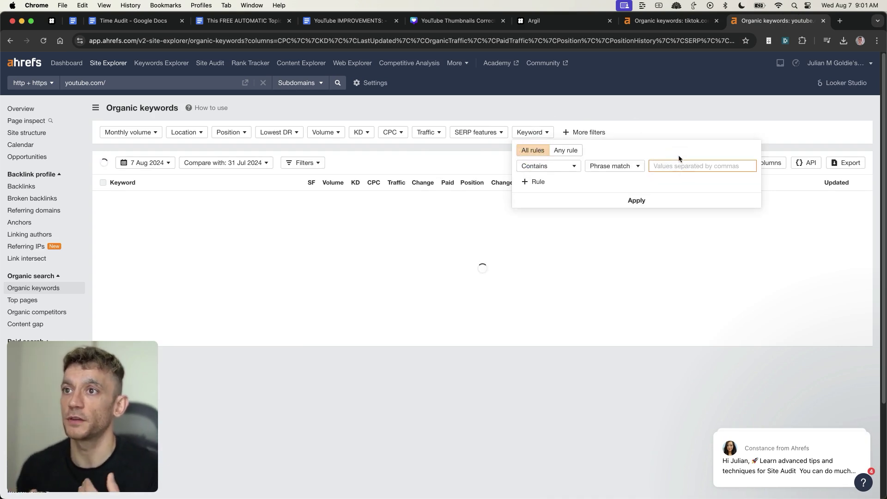
text(usage)
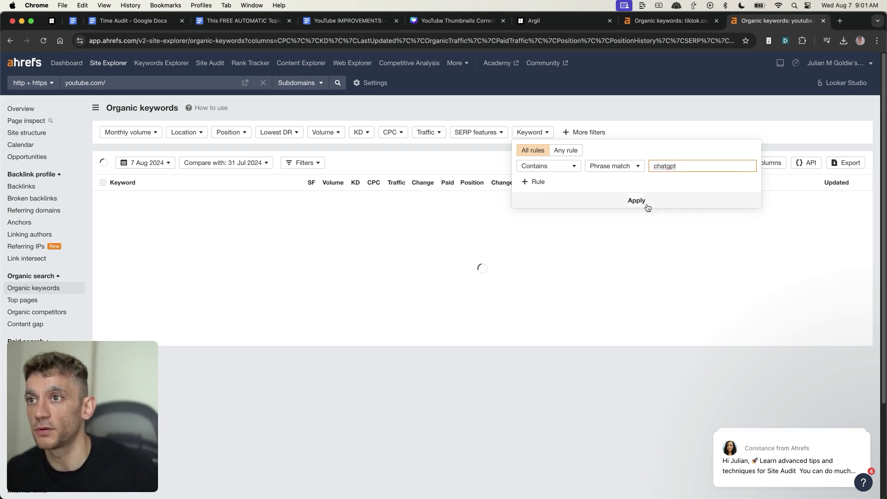
click(646, 203)
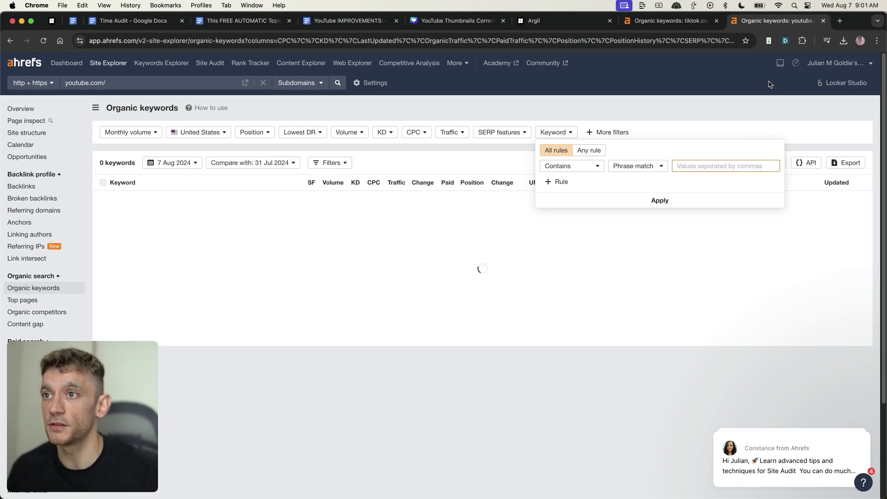
text(chatgpt)
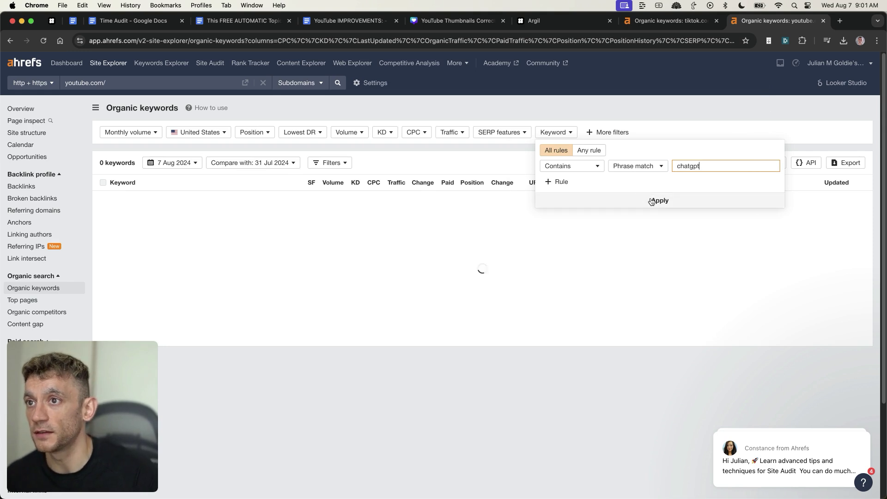
click(646, 200)
click(113, 156)
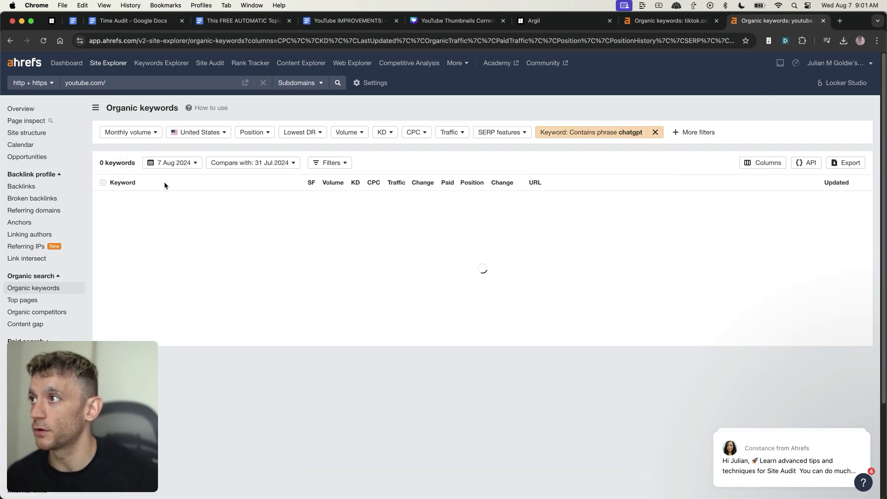
click(628, 20)
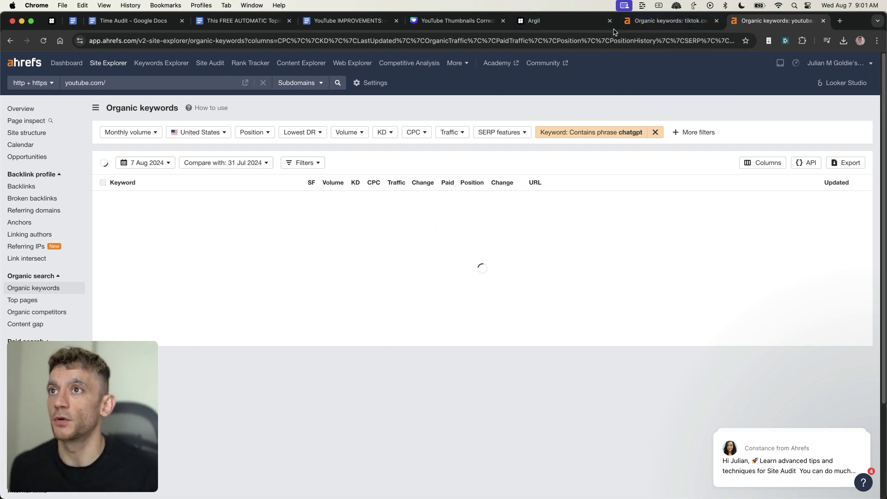
click(559, 133)
Apply a Keyword contains chatgpt filter to tiktok.com's organic keywords and show results
click(573, 160)
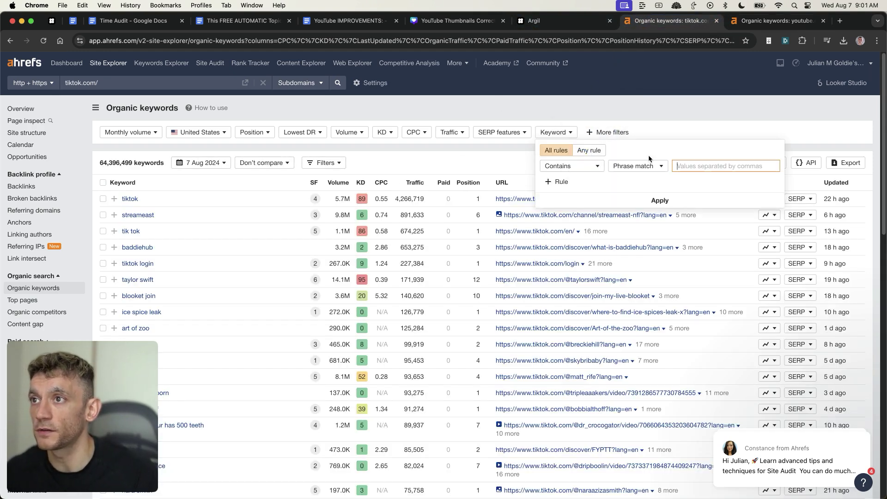
text(chatgpt)
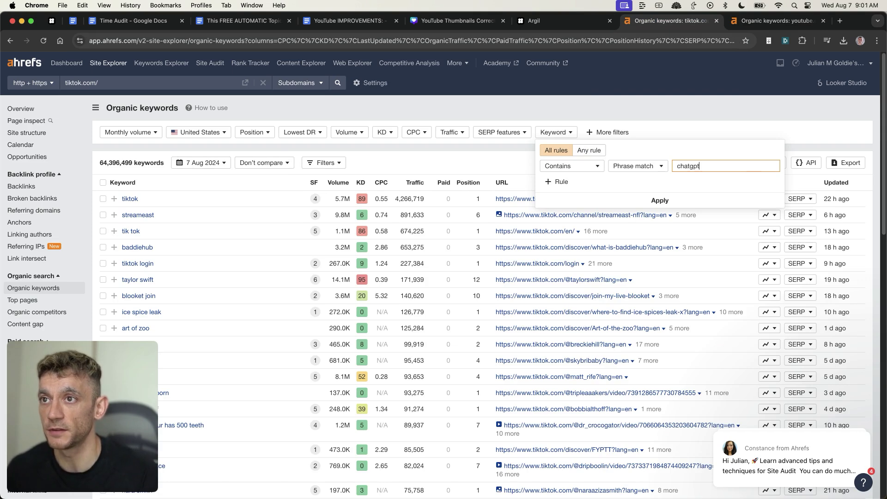
click(659, 200)
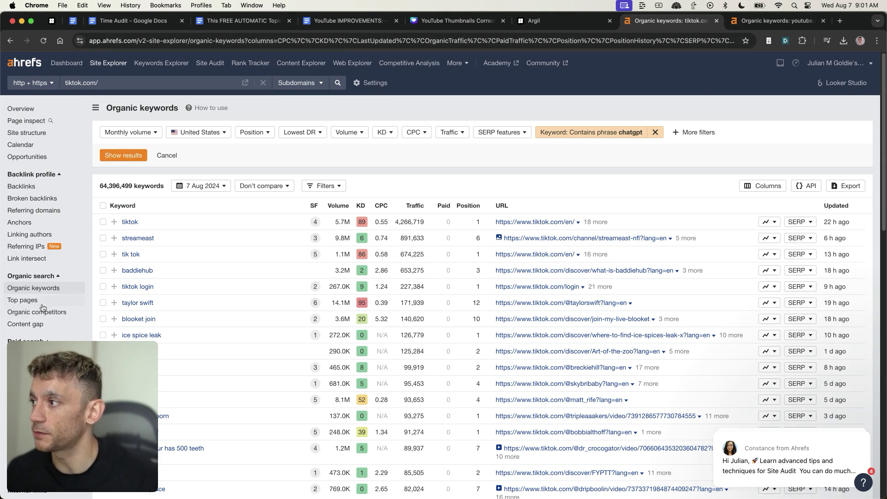
click(598, 133)
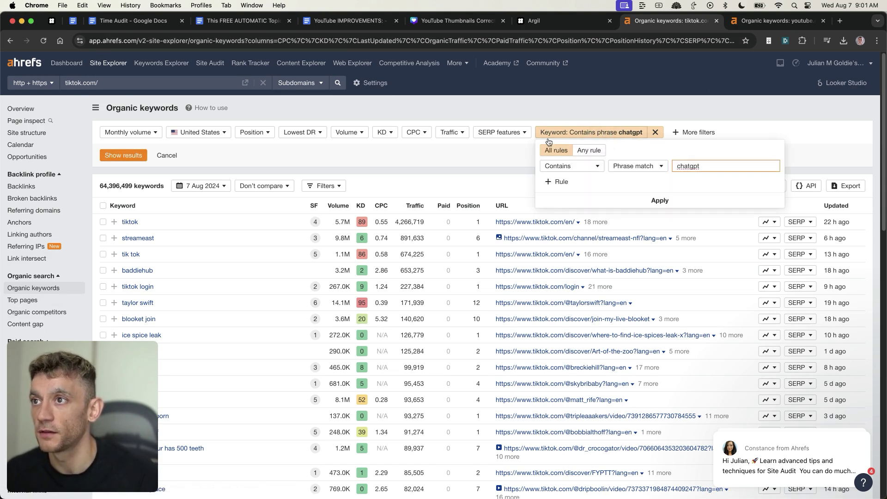
click(123, 155)
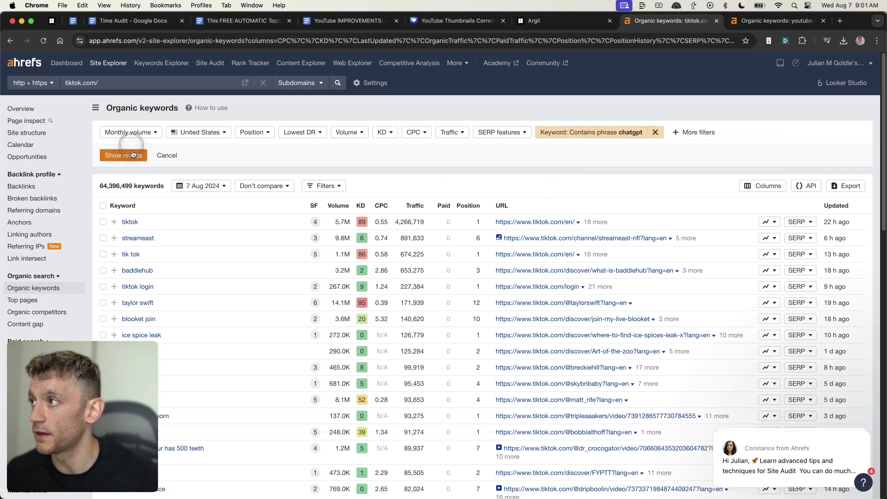
Review youtube.com's 1,936 chatgpt-filtered organic keywords
click(777, 20)
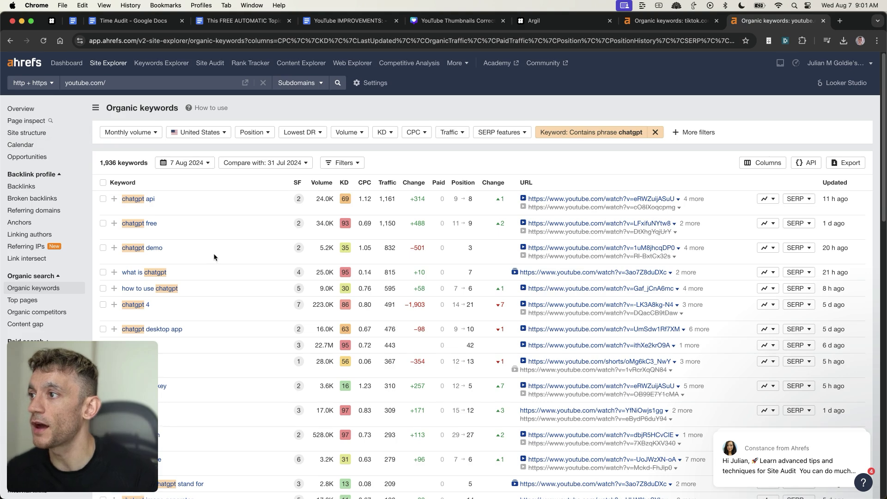
scroll(462, 272, down, 3)
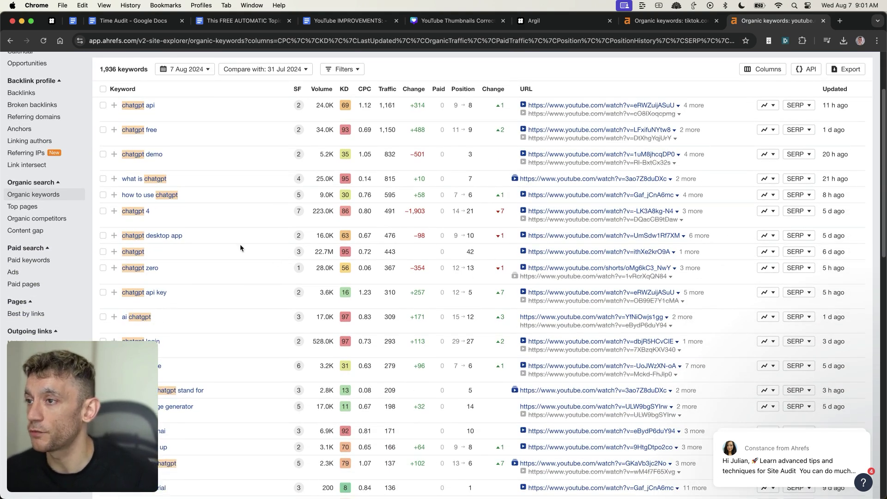
scroll(240, 278, up, 3)
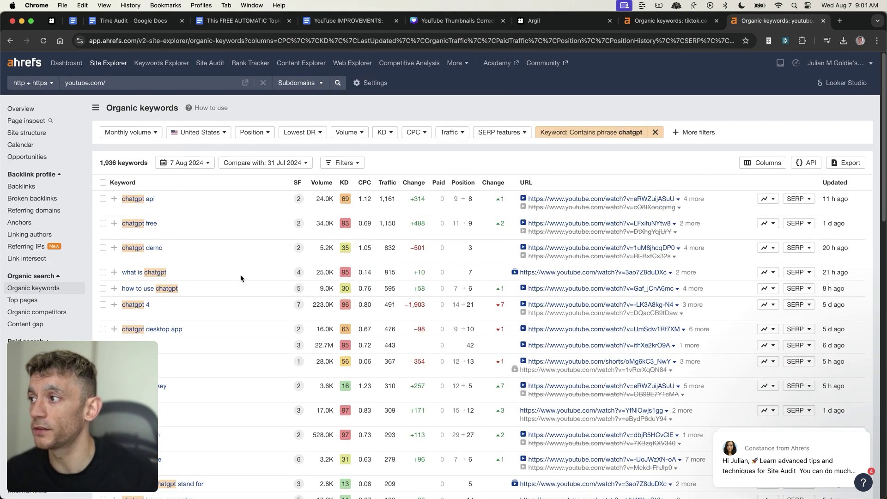
Add a URL contains 'shorts' filter, narrowing youtube.com's chatgpt keywords to 32 results
click(557, 182)
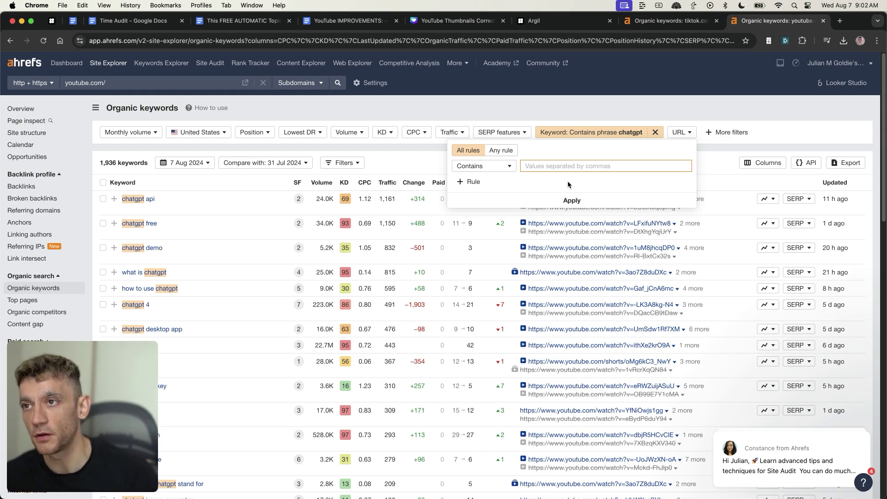
text(shorts)
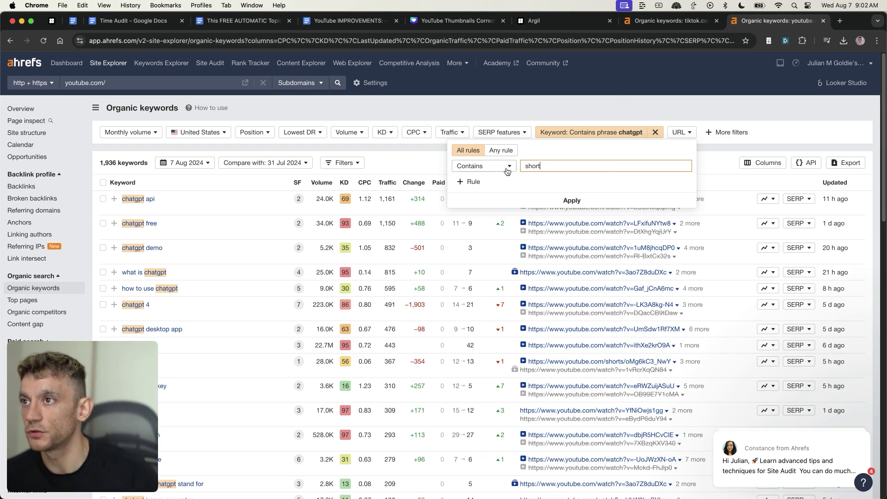
click(571, 200)
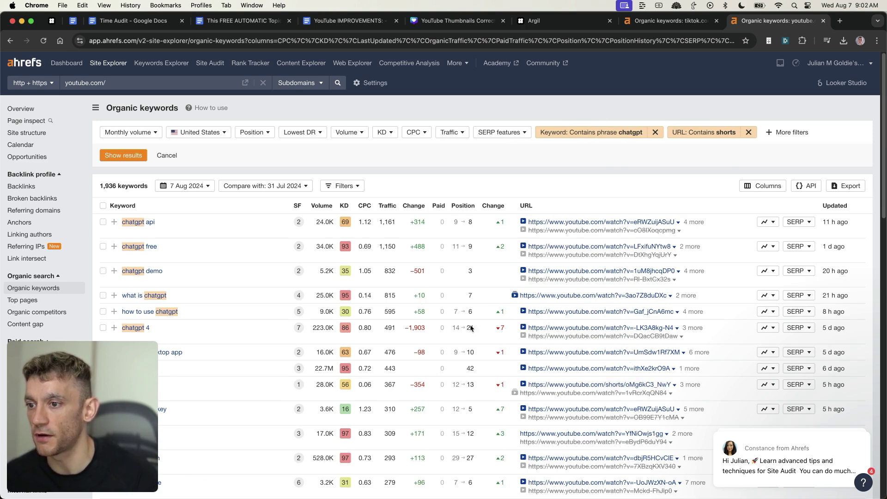
click(128, 155)
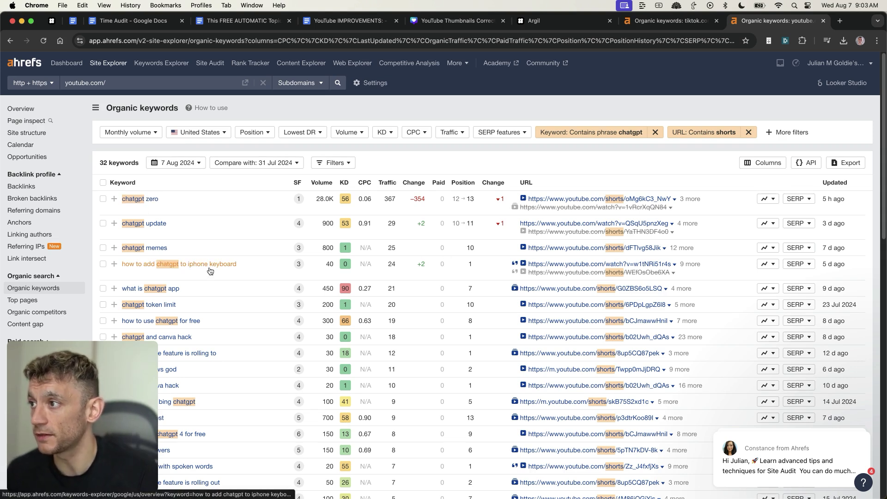
Check the positions of several YouTube Shorts chatgpt keywords, then switch to tiktok.com's chatgpt results
double_click(470, 263)
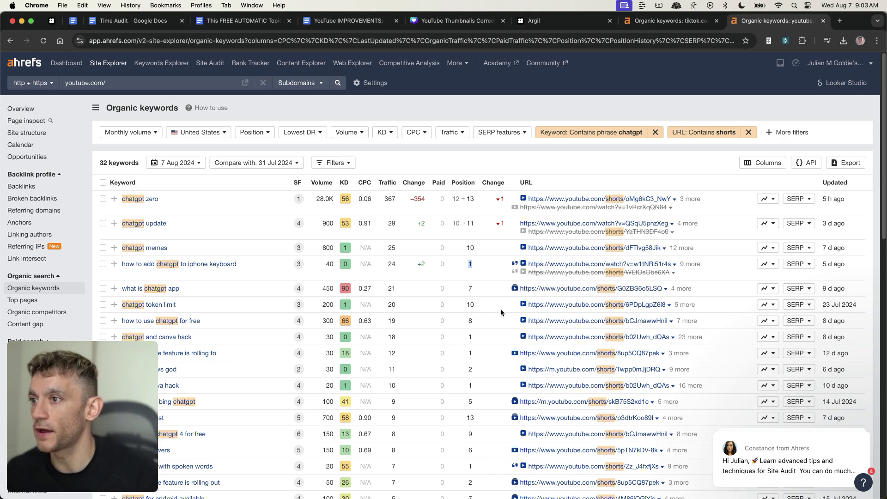
double_click(461, 336)
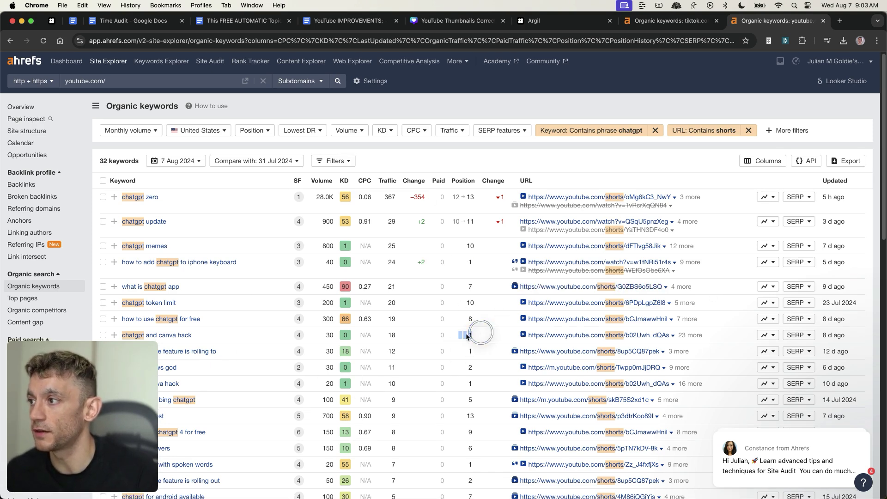
scroll(323, 341, down, 1)
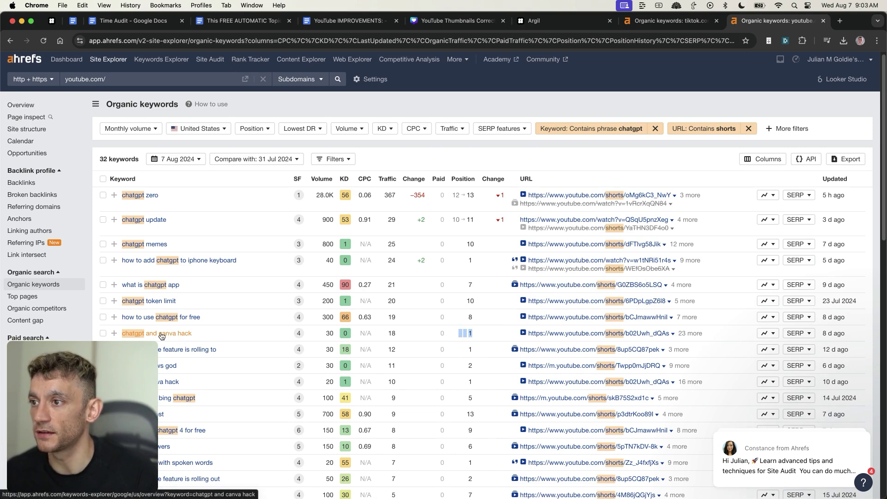
double_click(470, 333)
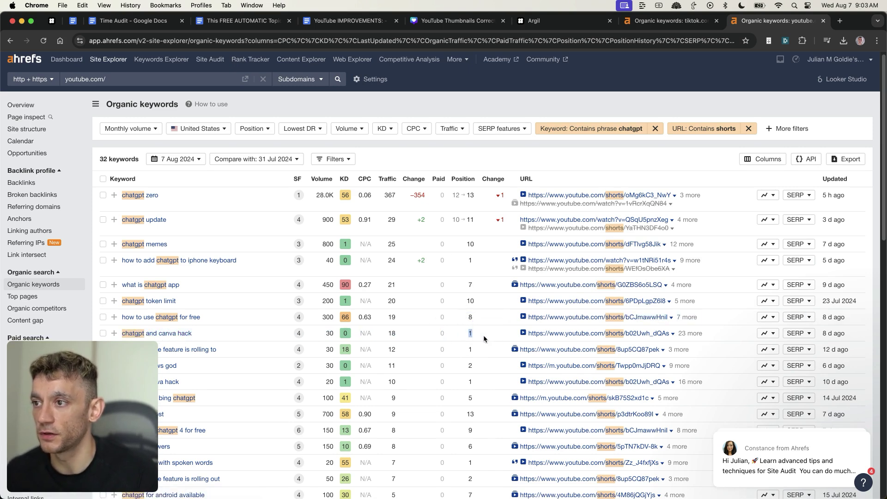
click(646, 20)
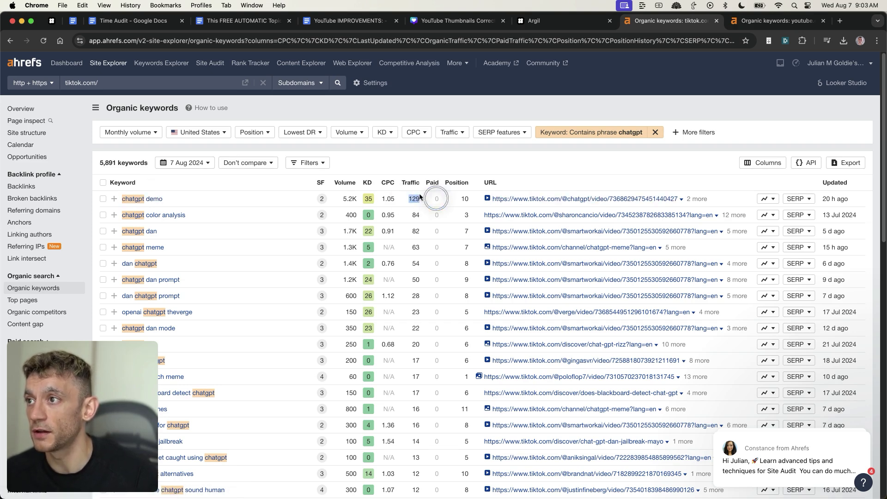
Return to the YouTube Shorts chatgpt results, check a position value, and close that tab
key(ctrl+Tab)
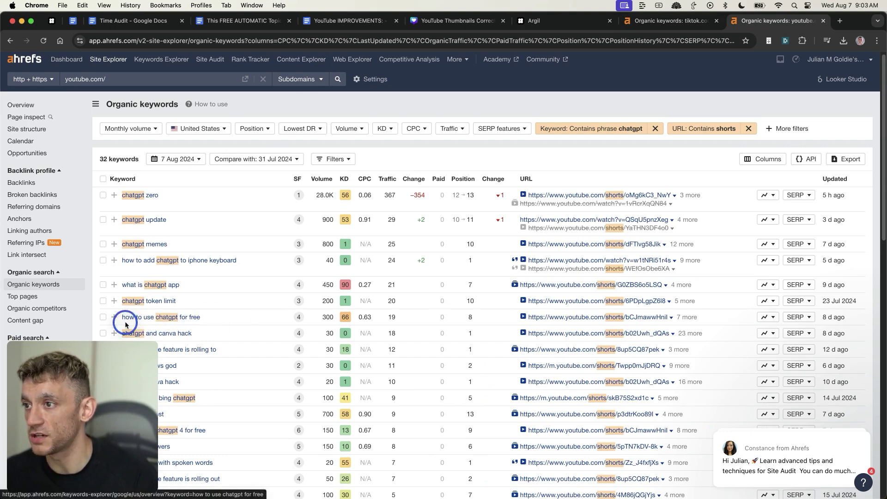
drag(462, 316, 503, 317)
click(479, 317)
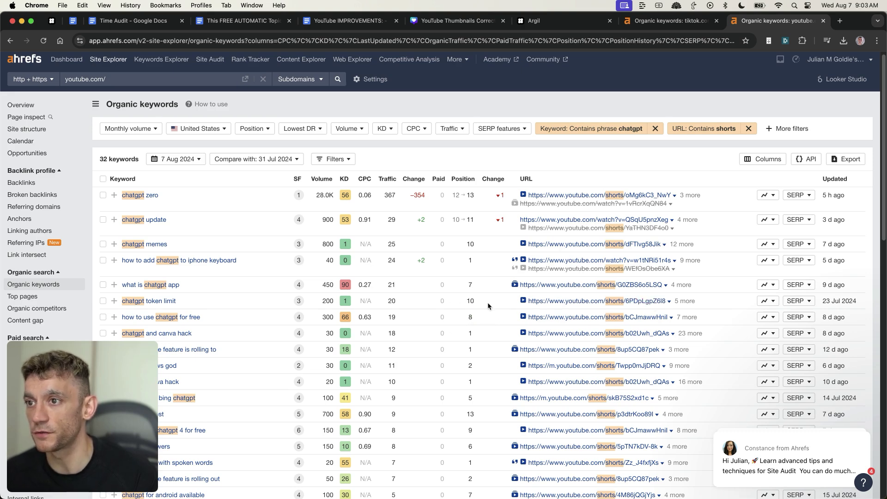
key(super+w)
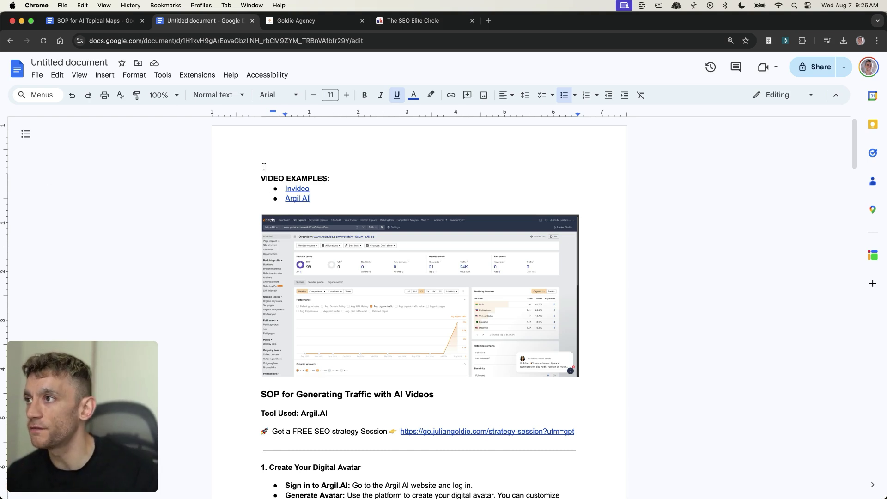
drag(264, 167, 411, 190)
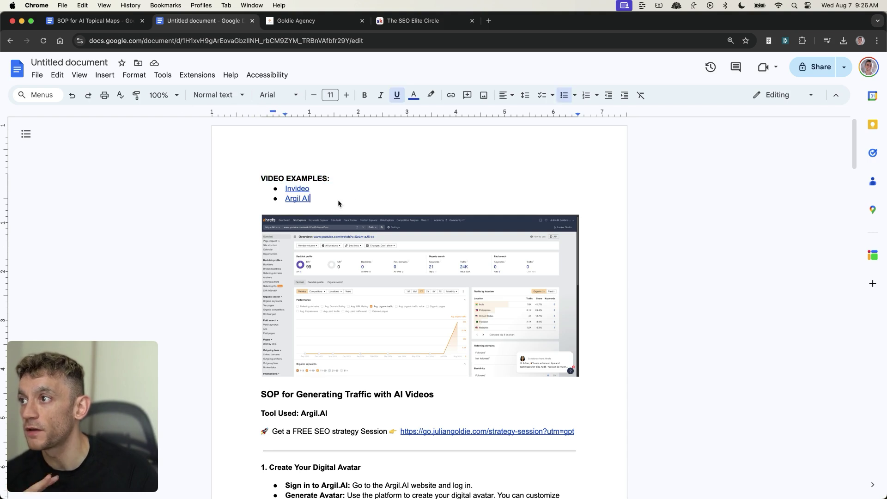
drag(309, 199, 245, 182)
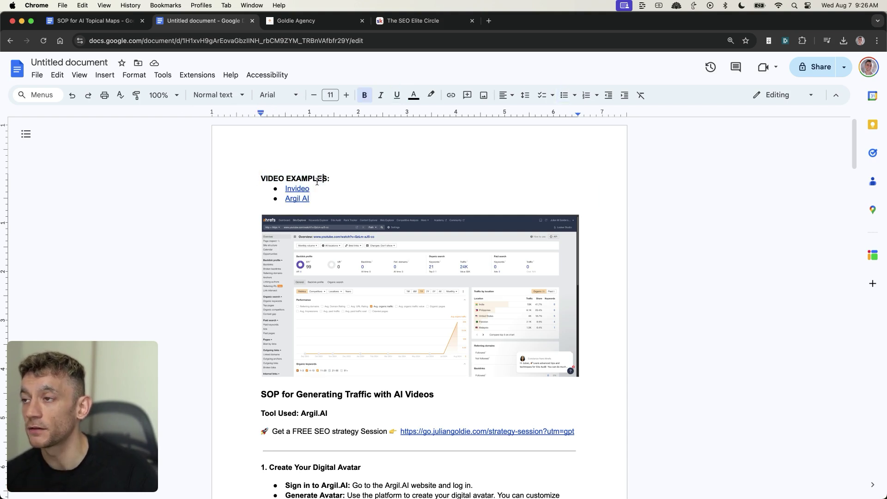
triple_click(388, 174)
click(254, 204)
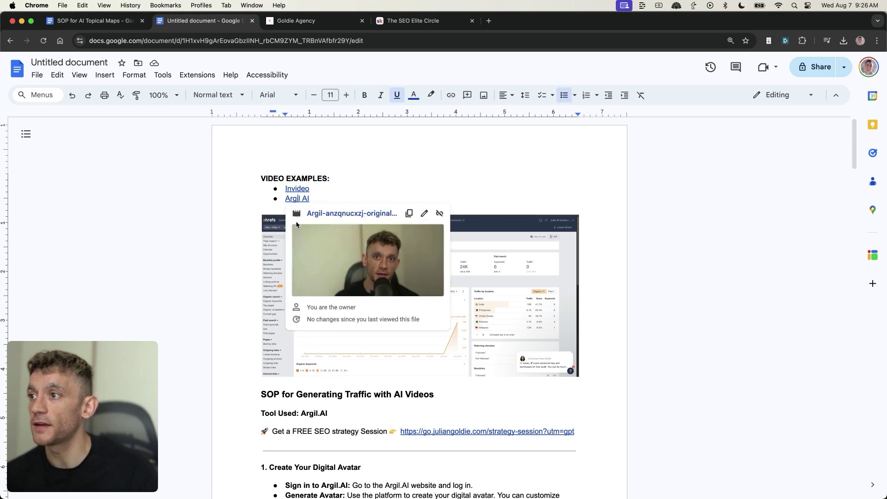
click(378, 150)
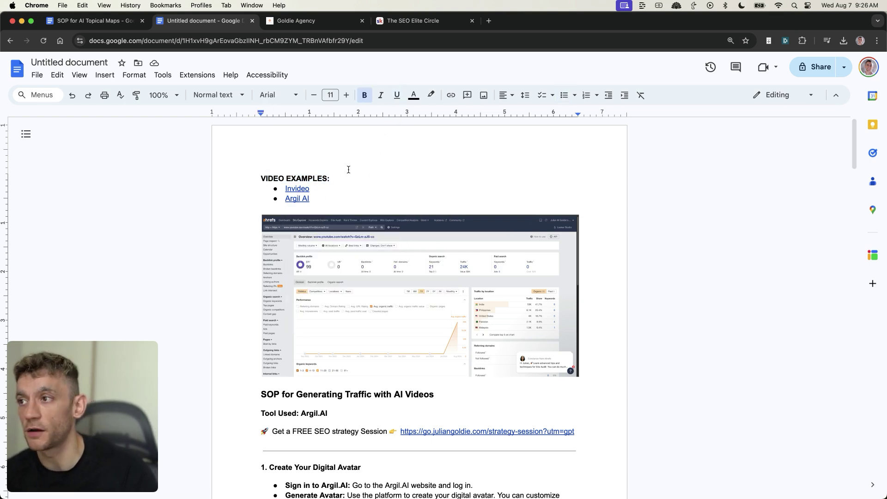
scroll(371, 231, down, 5)
drag(261, 185, 558, 362)
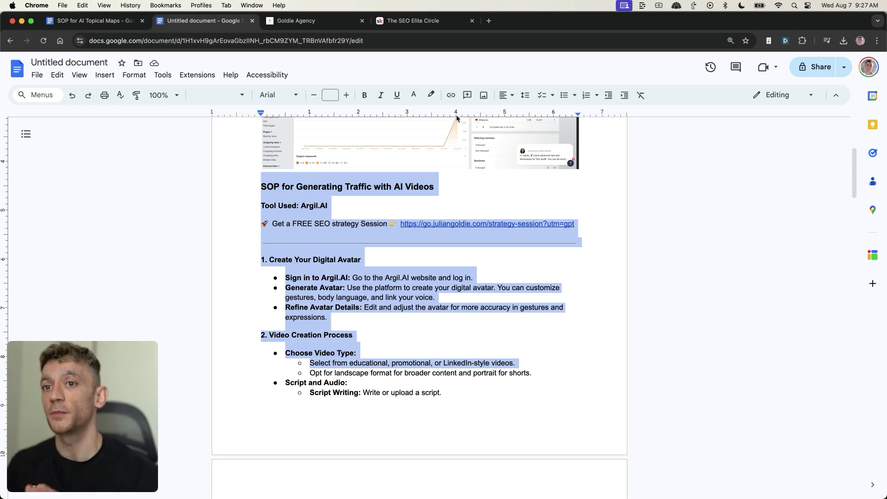
scroll(365, 252, down, 6)
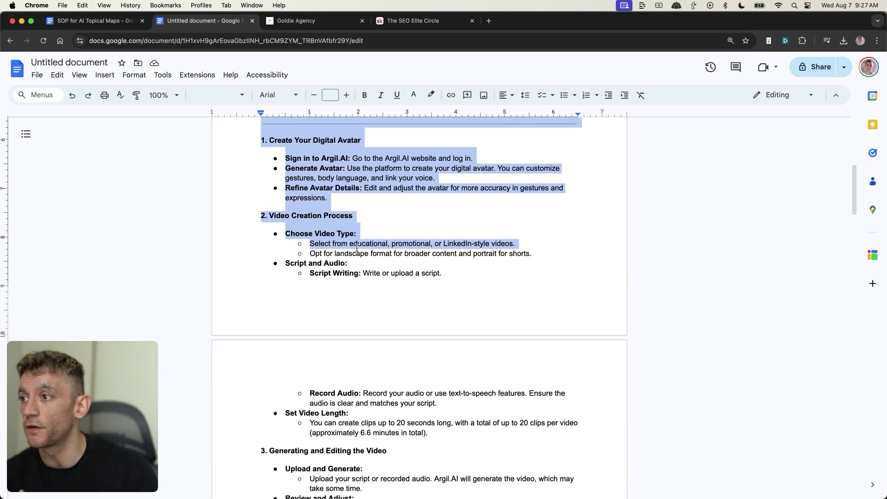
scroll(365, 252, down, 20)
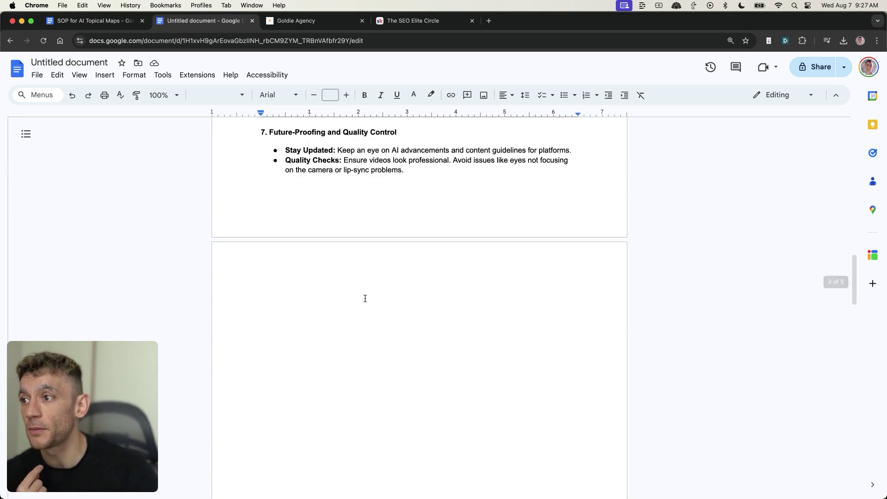
Review the YouTube AI SEO CHECKLIST in the SOP document, then scroll back to the top
scroll(337, 310, down, 2)
click(253, 387)
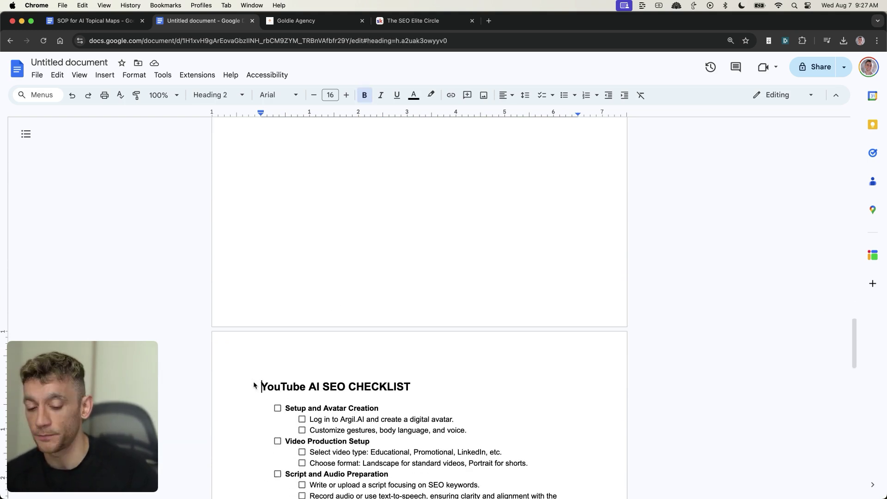
scroll(372, 272, down, 7)
scroll(371, 273, up, 6)
drag(261, 264, 372, 303)
scroll(380, 314, down, 2)
click(383, 234)
scroll(373, 298, down, 8)
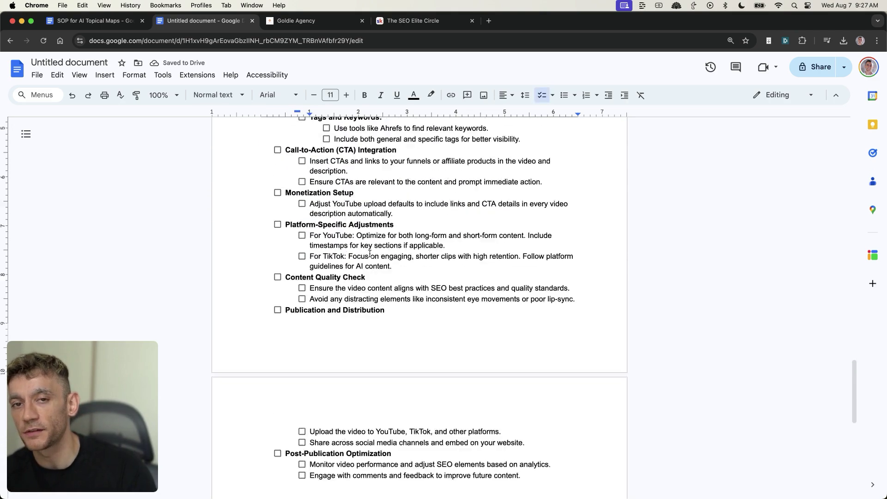
scroll(379, 287, up, 9)
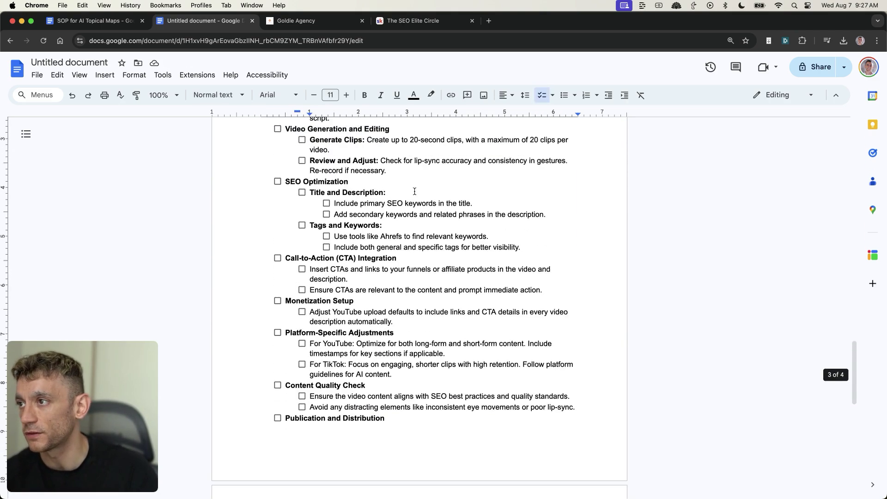
scroll(408, 268, up, 15)
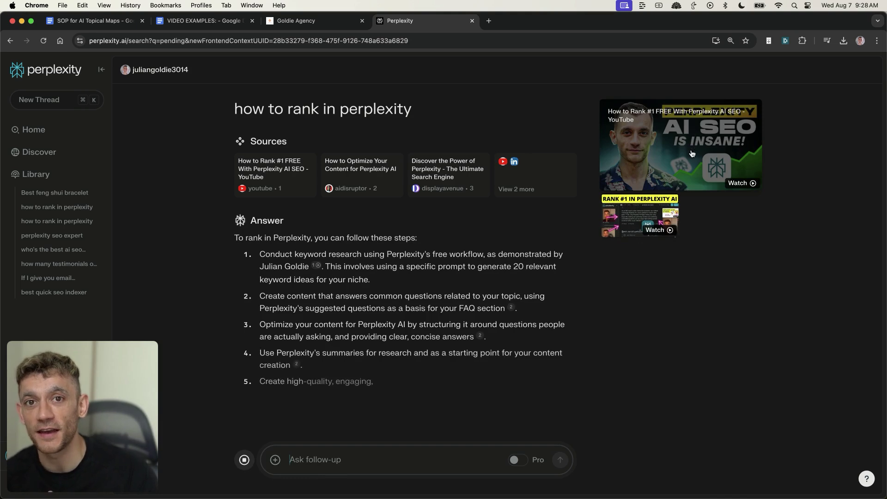
Leave the Perplexity answer on ranking in Perplexity and return to the VIDEO EXAMPLES document
key(super+2)
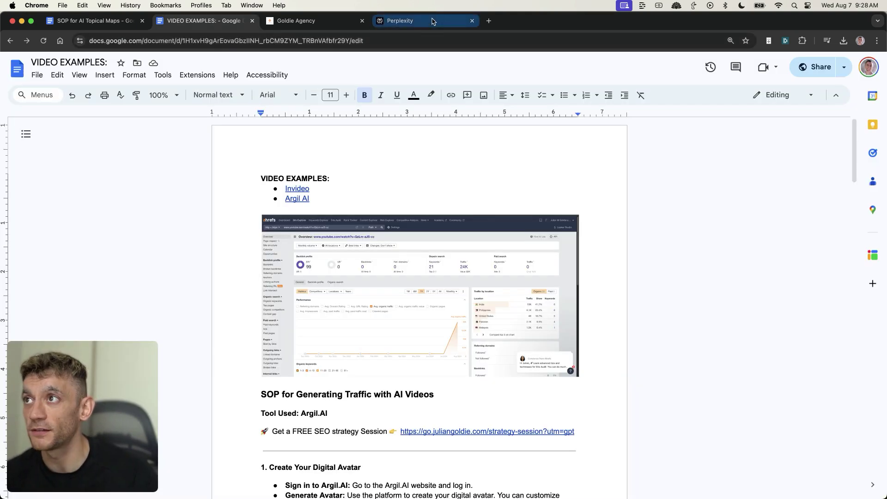
click(432, 22)
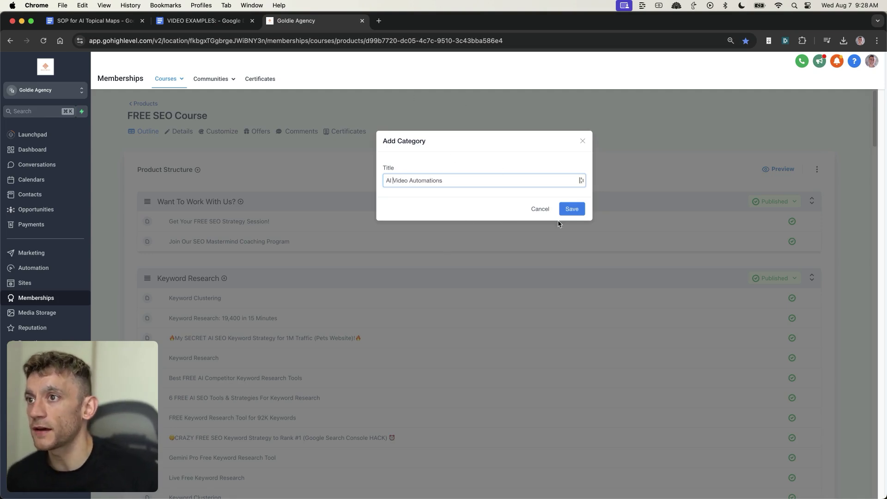
Save the AI Video Automations category and name a new lesson 'Argil Test 1'
click(570, 208)
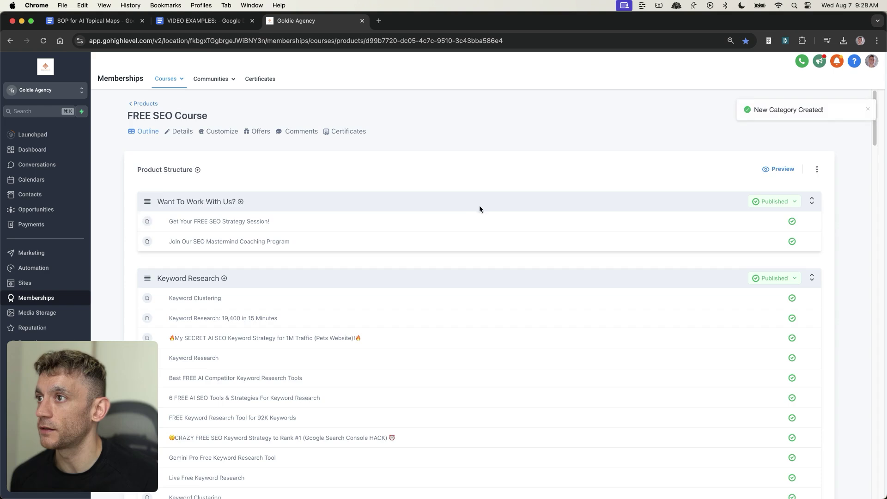
scroll(506, 401, down, 10)
text(Arg)
text(il Test 1)
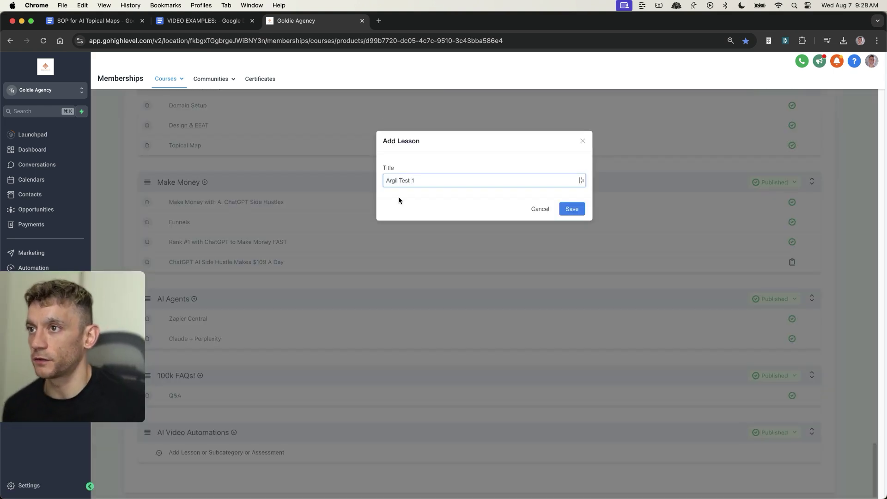
Paste the VIDEO EXAMPLES document's URL into the lesson description as its SOP link and save the lesson
key(super+alt+Left)
key(super+l)
key(super+c)
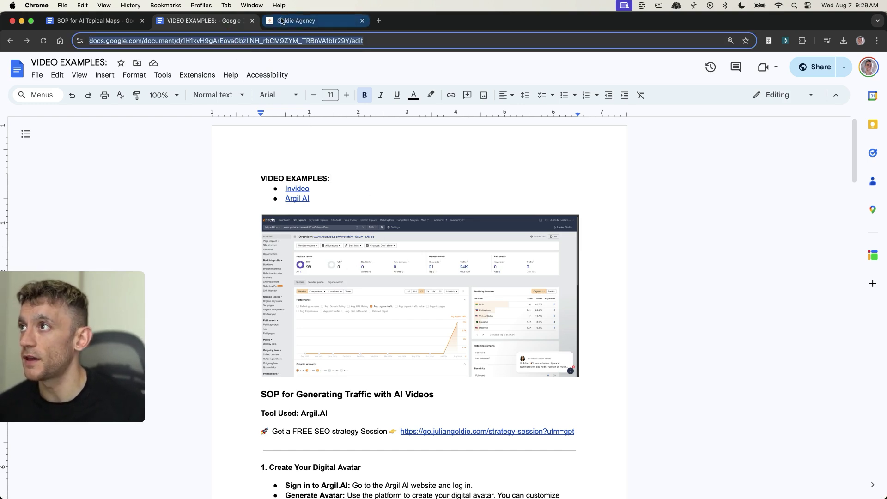
click(296, 20)
click(323, 351)
key(super+v)
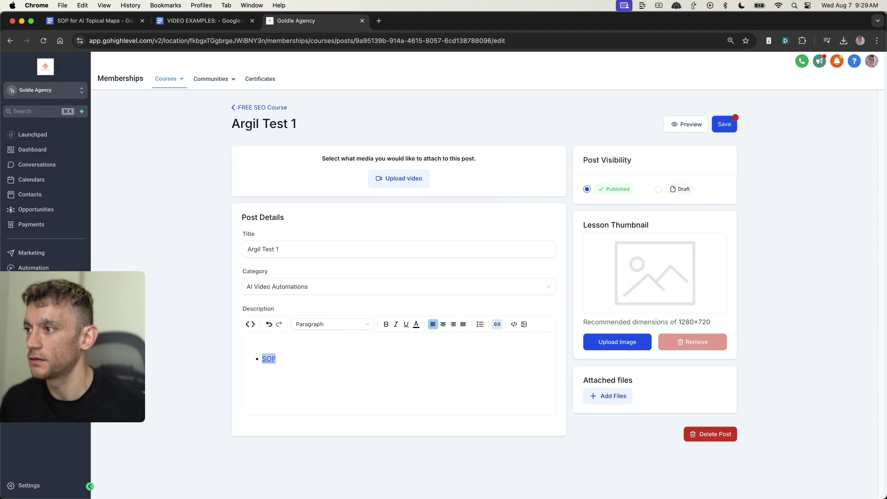
click(724, 124)
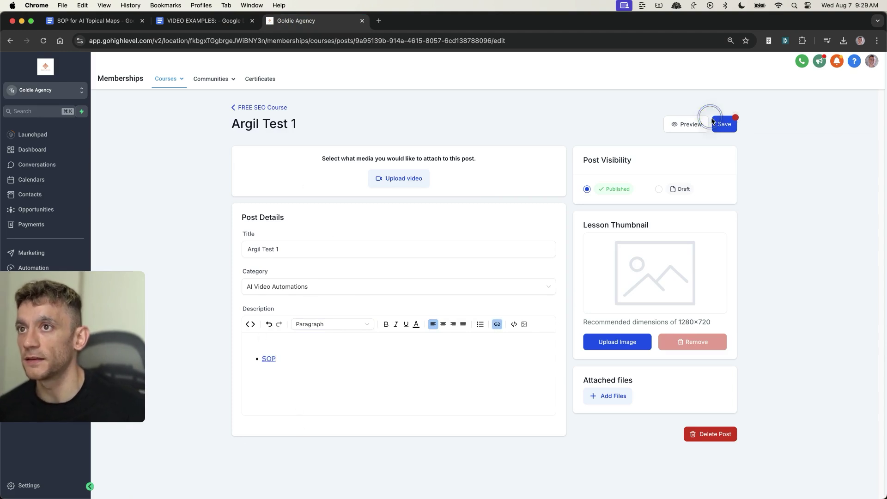
click(268, 359)
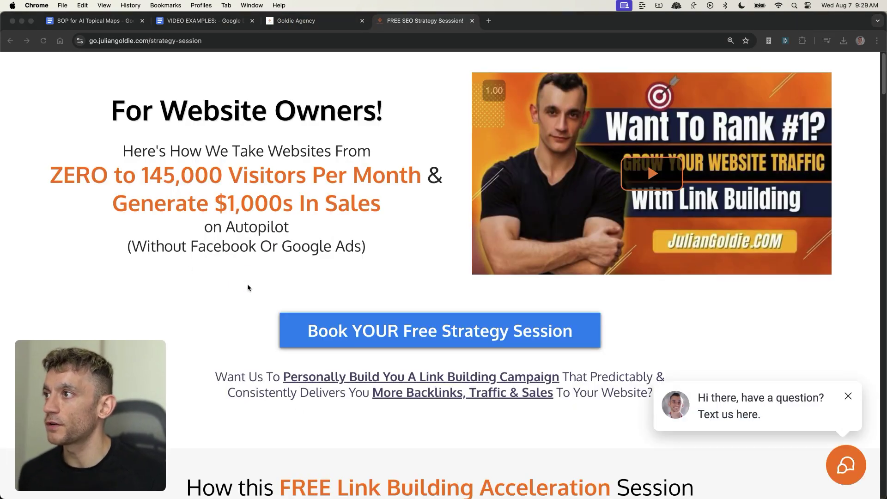